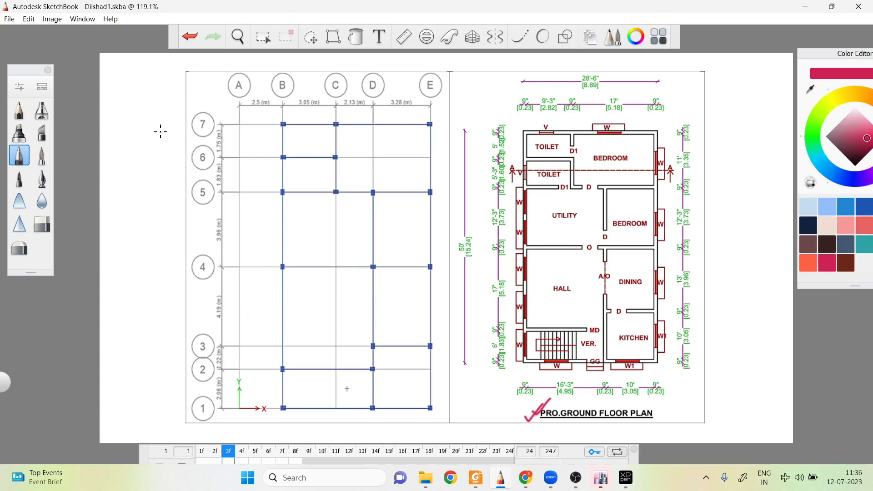
- Tick the column grid drawing, circle its origin, and tick grid labels A, B and C
left_click_drag(160, 132, 181, 111)
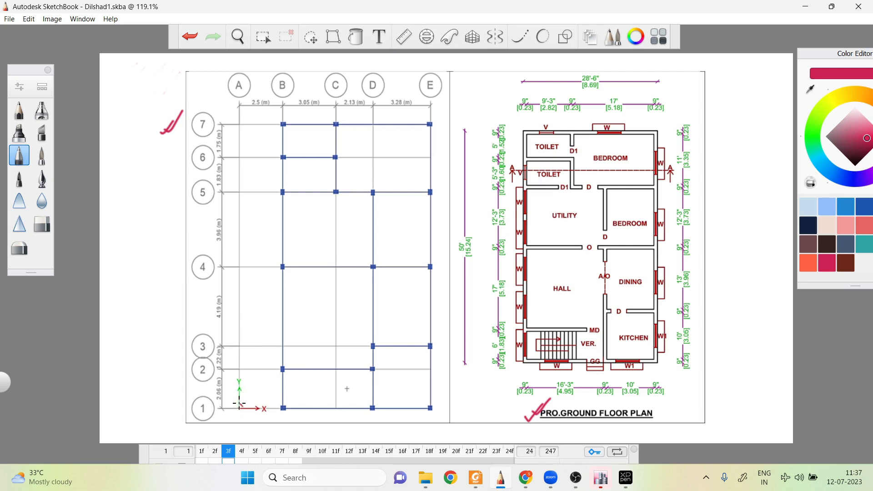
left_click_drag(238, 403, 241, 406)
left_click_drag(234, 65, 250, 56)
left_click_drag(279, 62, 291, 57)
left_click_drag(334, 64, 346, 58)
- Draw vertical grid lines over the ground floor plan, bracket the staircase side dimensions, and label the lines A to E
left_click_drag(522, 82, 527, 134)
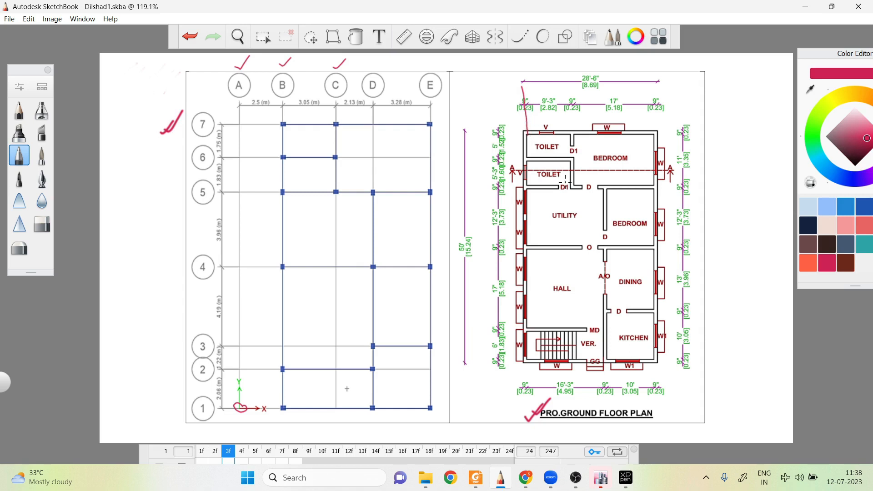
left_click_drag(572, 96, 573, 134)
left_click_drag(604, 96, 605, 134)
left_click_drag(652, 93, 653, 129)
mouse_move(530, 328)
left_mouse_down()
mouse_move(483, 331)
mouse_move(490, 366)
mouse_move(517, 353)
left_mouse_up()
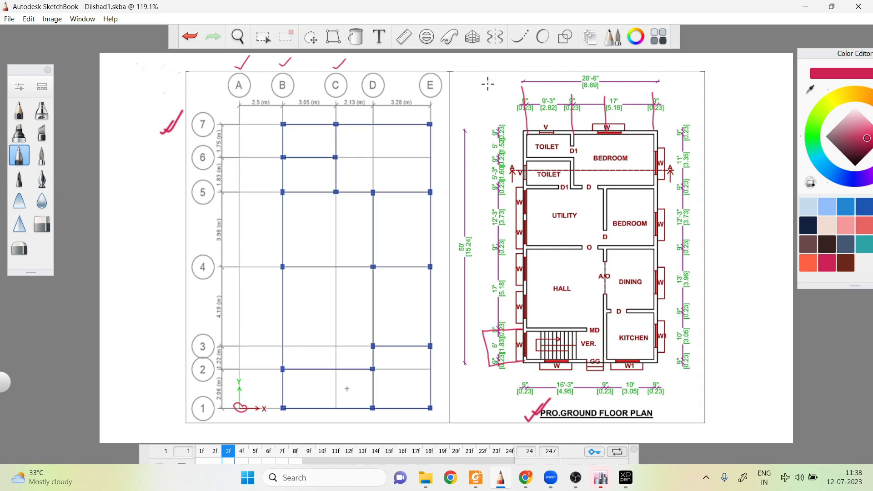
left_click_drag(485, 86, 488, 137)
mouse_move(480, 80)
left_mouse_down()
mouse_move(483, 67)
mouse_move(488, 80)
mouse_move(521, 69)
mouse_move(518, 79)
left_mouse_up()
left_click_drag(577, 71, 659, 77)
left_click_drag(651, 72, 657, 64)
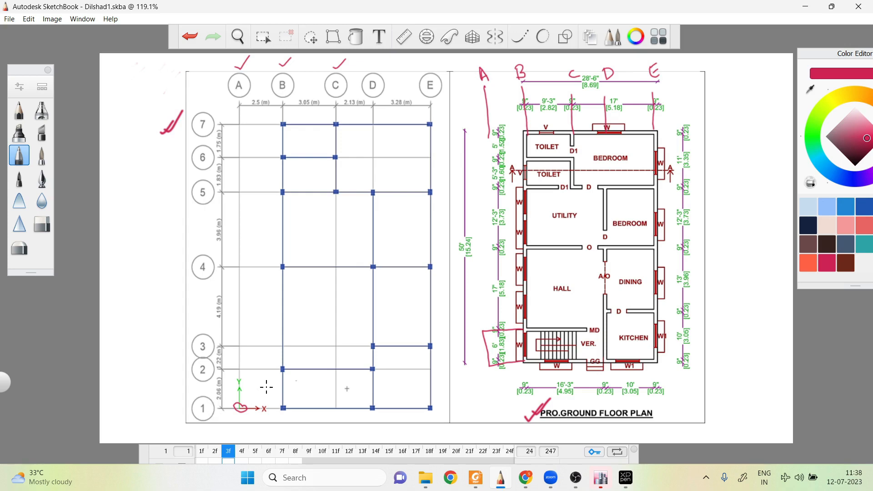
- Draw horizontal grid lines out from the floor plan's right-hand side and number them 1 to 7 from the bottom up
left_click_drag(661, 360, 715, 358)
left_click_drag(669, 326, 719, 325)
left_click_drag(721, 356, 728, 355)
left_click_drag(725, 321, 735, 329)
mouse_move(662, 309)
left_mouse_down()
mouse_move(739, 306)
mouse_move(728, 313)
left_mouse_up()
left_click_drag(665, 250, 728, 250)
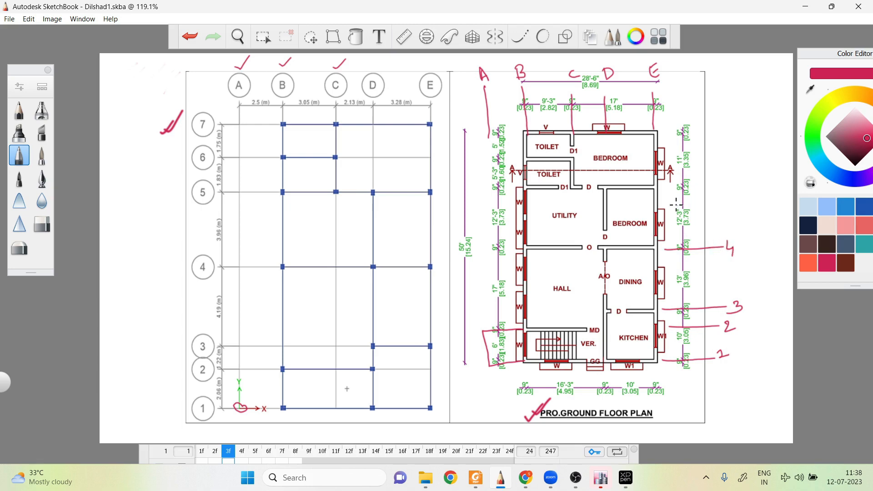
mouse_move(660, 189)
left_mouse_down()
mouse_move(738, 181)
mouse_move(730, 195)
left_mouse_up()
left_click_drag(667, 156, 730, 157)
mouse_move(667, 133)
left_mouse_down()
mouse_move(732, 138)
mouse_move(738, 129)
left_mouse_up()
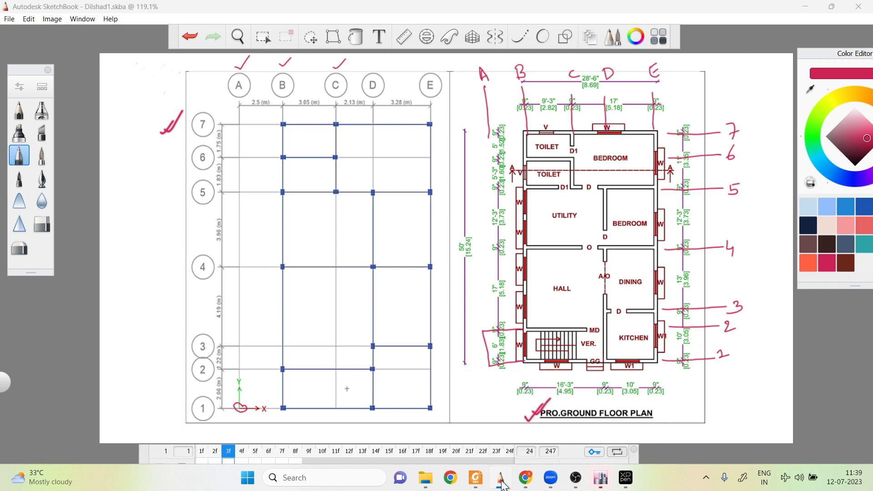
- Return to frame 1 with the ETABS workflow list and tick "Define Grid System"
left_click(501, 479)
left_click(501, 480)
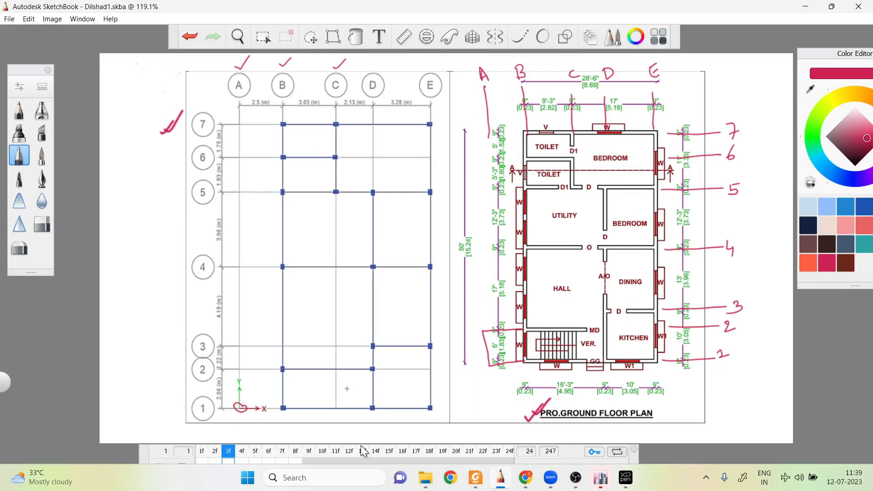
left_click(202, 451)
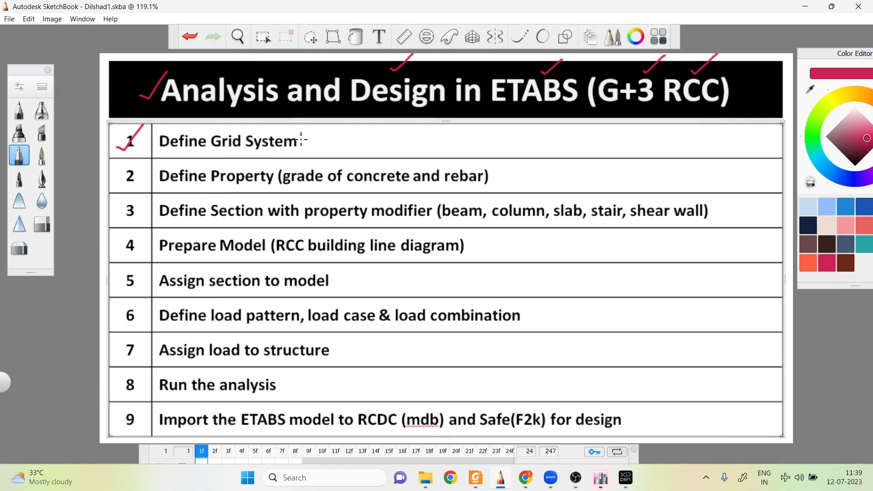
left_click_drag(301, 139, 328, 127)
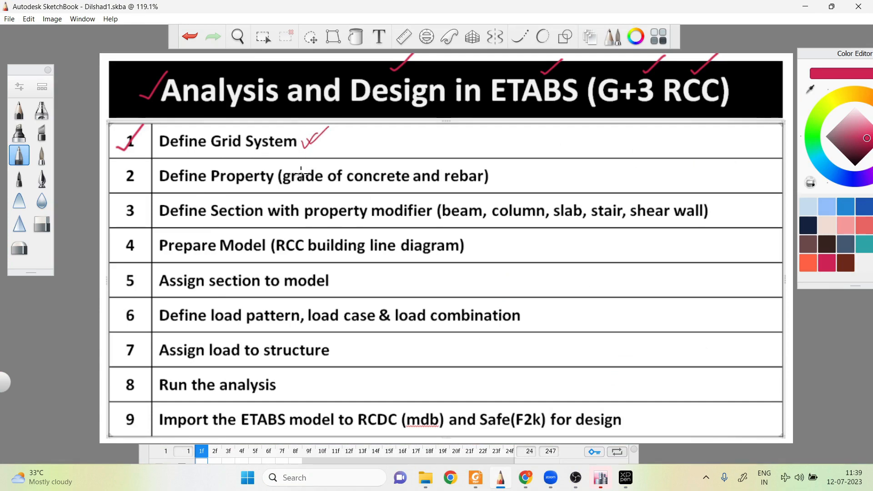
- Switch to ETABS and start a new model with built-in Metric SI, Indian, IS 800:2007 and IS 456:2000 settings and custom grid spacing
left_click(600, 476)
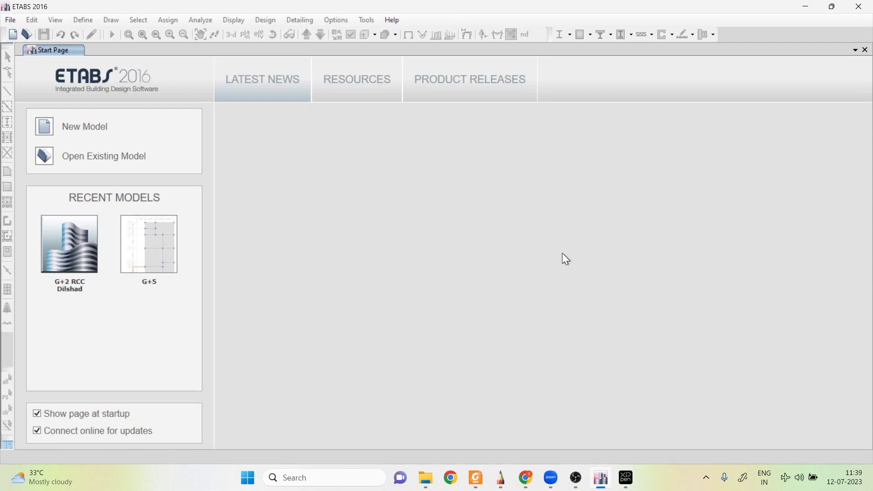
left_click(10, 20)
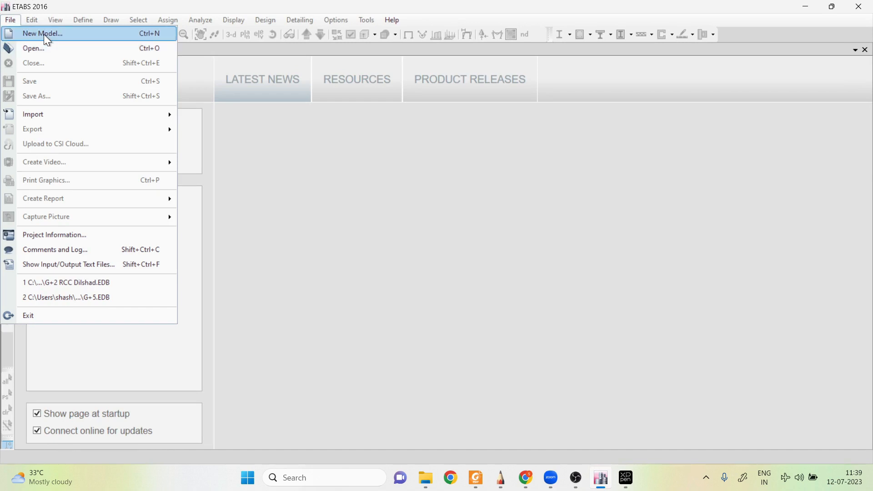
left_click(309, 237)
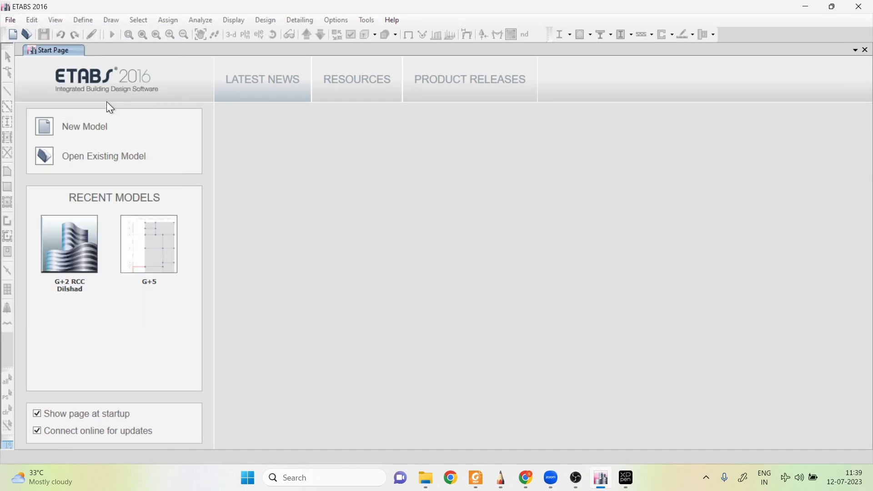
left_click(13, 35)
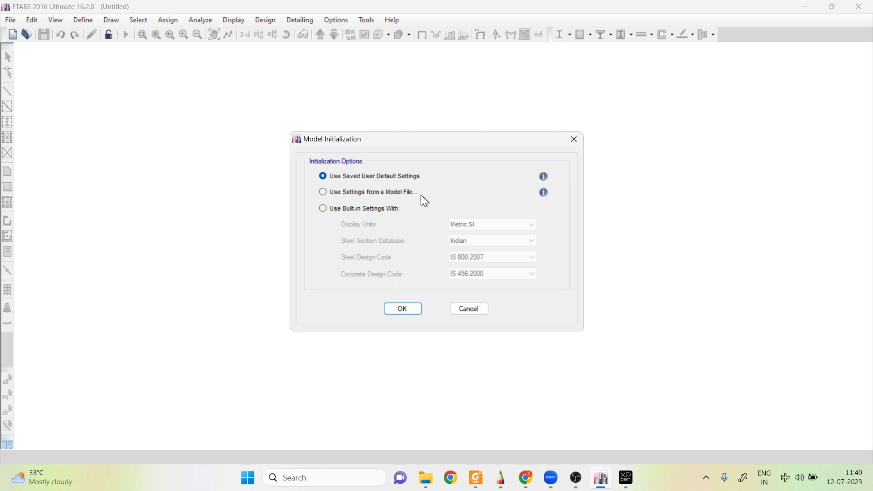
left_click(323, 209)
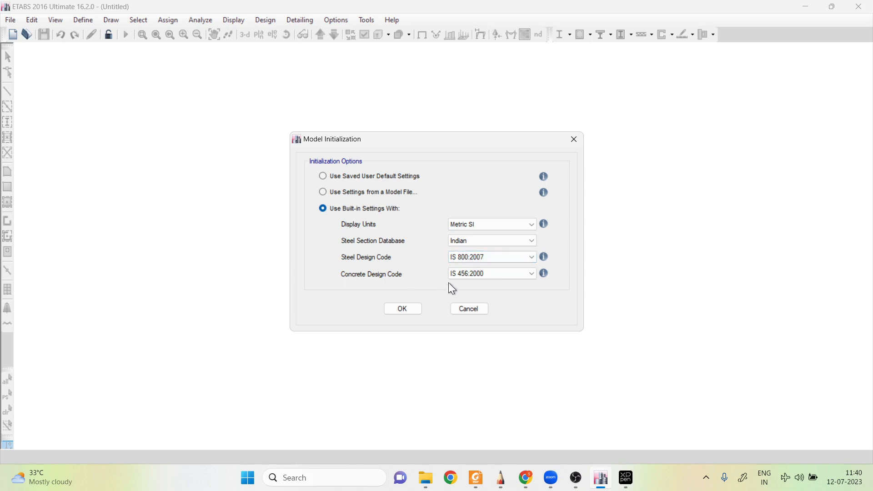
left_click(415, 306)
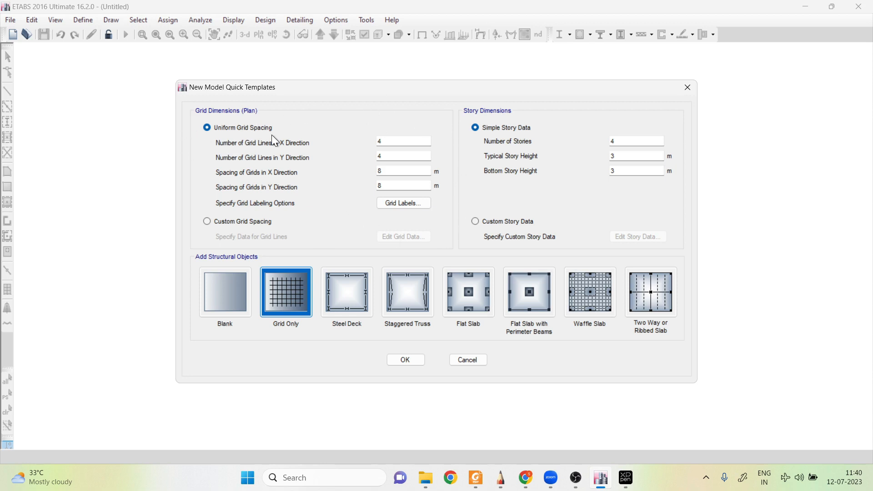
left_click(208, 221)
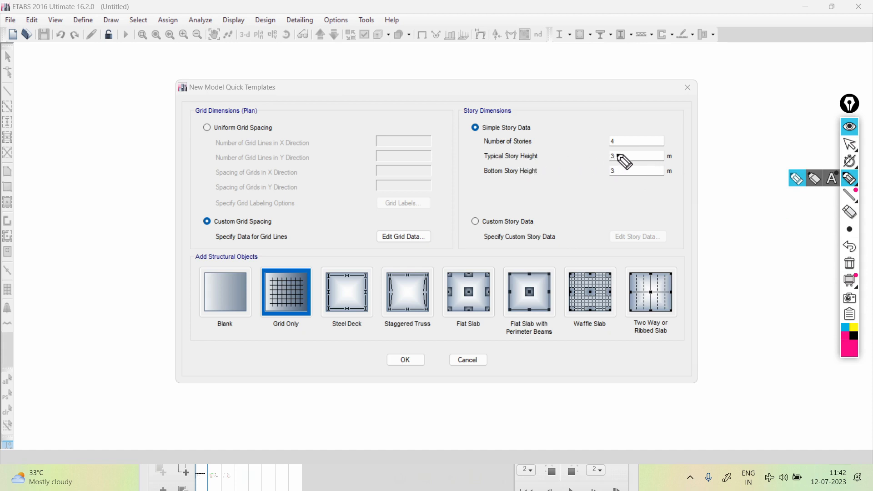
- Circle the typical and bottom story height values and sketch a frame with one intermediate beam beside the dialog
mouse_move(627, 156)
left_mouse_down()
mouse_move(619, 150)
mouse_move(606, 159)
mouse_move(623, 170)
mouse_move(628, 156)
left_mouse_up()
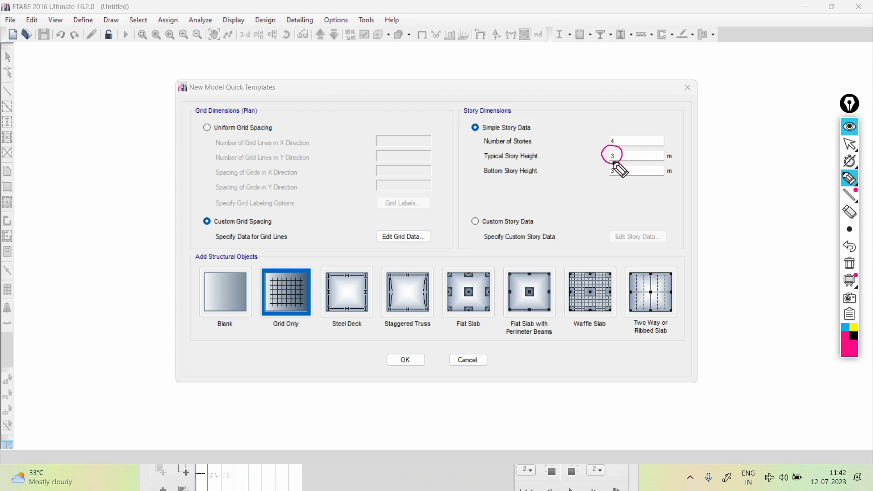
mouse_move(619, 166)
left_mouse_down()
mouse_move(609, 180)
mouse_move(625, 170)
left_mouse_up()
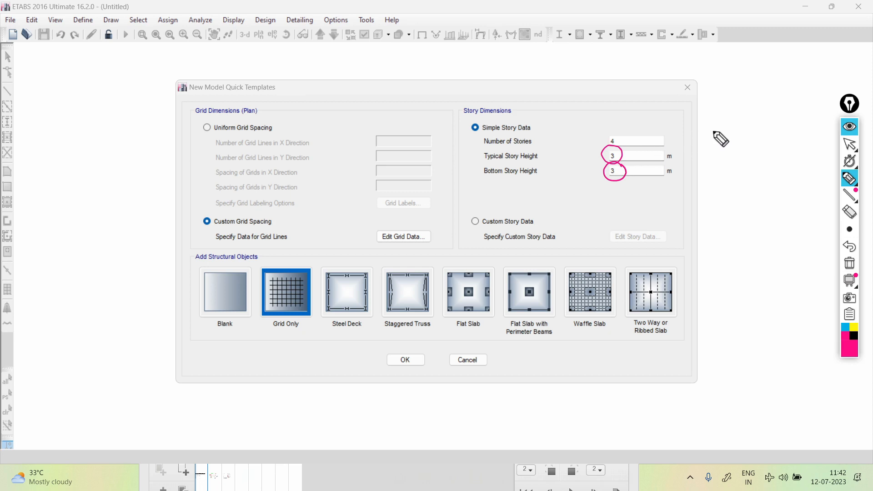
left_click_drag(713, 121, 715, 196)
mouse_move(714, 120)
left_mouse_down()
mouse_move(771, 118)
mouse_move(772, 195)
left_mouse_up()
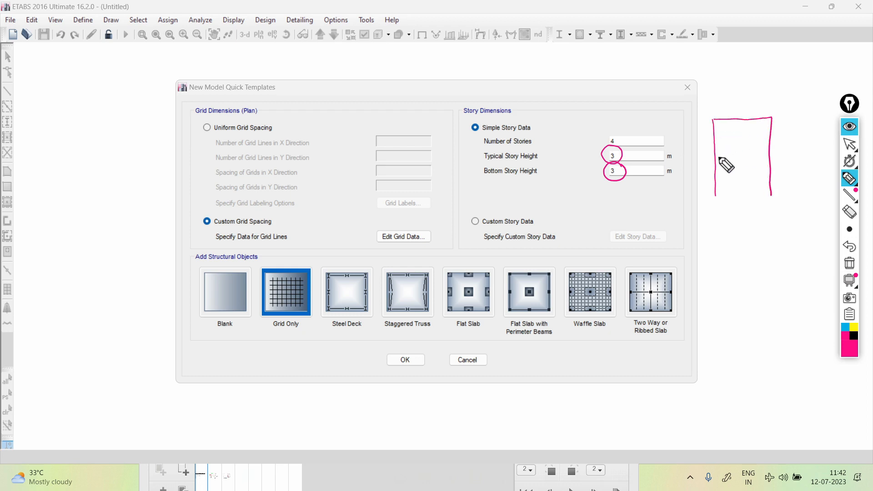
left_click_drag(715, 168, 772, 168)
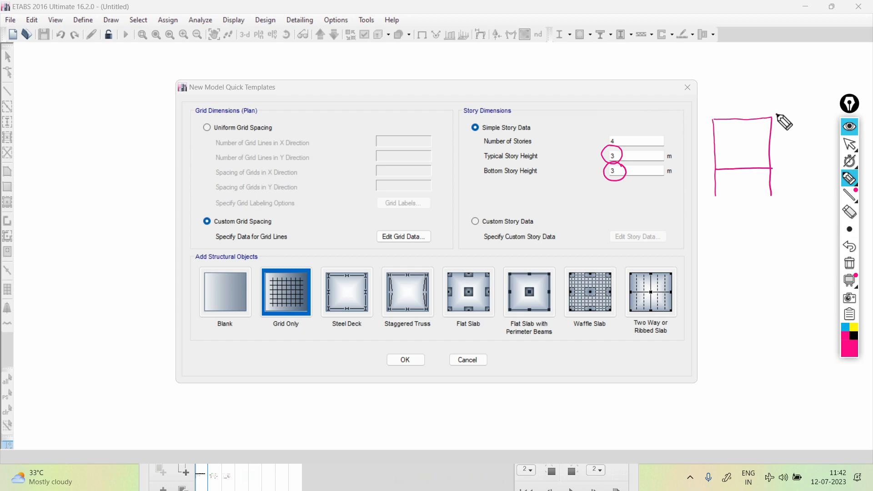
- Annotate the sketched frame's levels as 2S, 1S G.L and F.L Base, add footing marks, and underline the story labels
left_click_drag(776, 113, 789, 119)
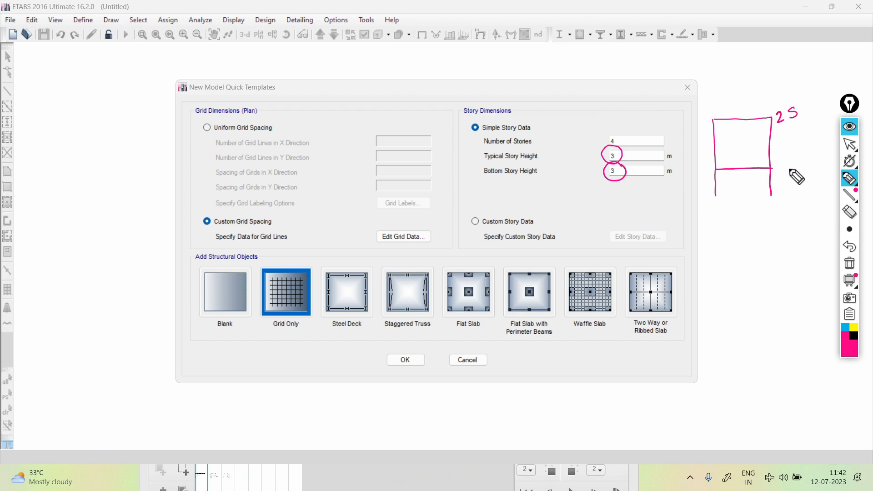
left_click_drag(779, 161, 789, 167)
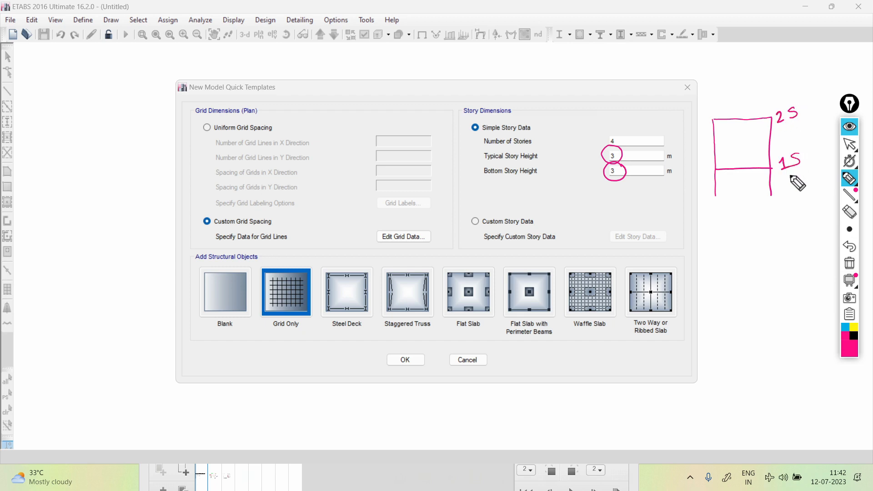
left_click_drag(766, 195, 779, 195)
left_click_drag(708, 197, 722, 196)
left_click_drag(795, 190, 790, 194)
mouse_move(814, 151)
left_mouse_down()
mouse_move(814, 162)
mouse_move(827, 156)
left_mouse_up()
left_click(817, 158)
mouse_move(789, 186)
left_mouse_down()
mouse_move(788, 199)
mouse_move(808, 182)
mouse_move(825, 191)
left_mouse_up()
left_click(810, 191)
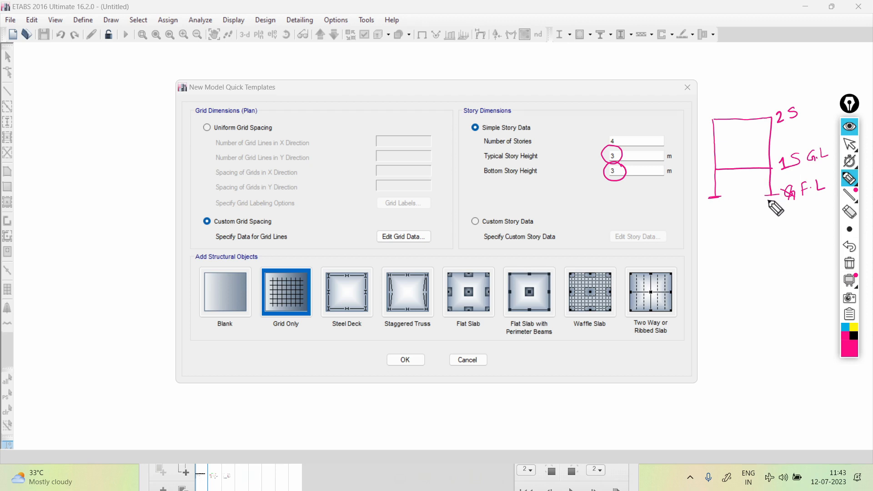
mouse_move(768, 200)
left_mouse_down()
mouse_move(768, 209)
mouse_move(802, 201)
left_mouse_up()
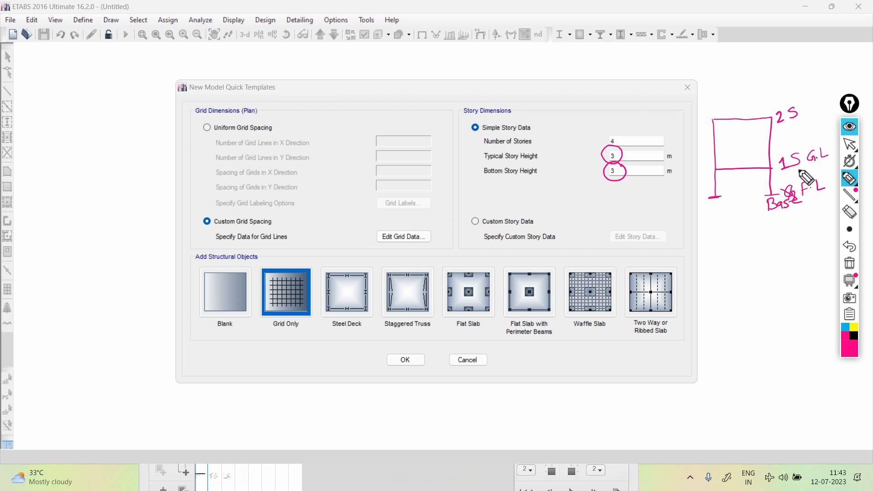
left_click_drag(782, 169, 803, 167)
left_click_drag(802, 167, 789, 174)
left_click_drag(784, 122, 802, 122)
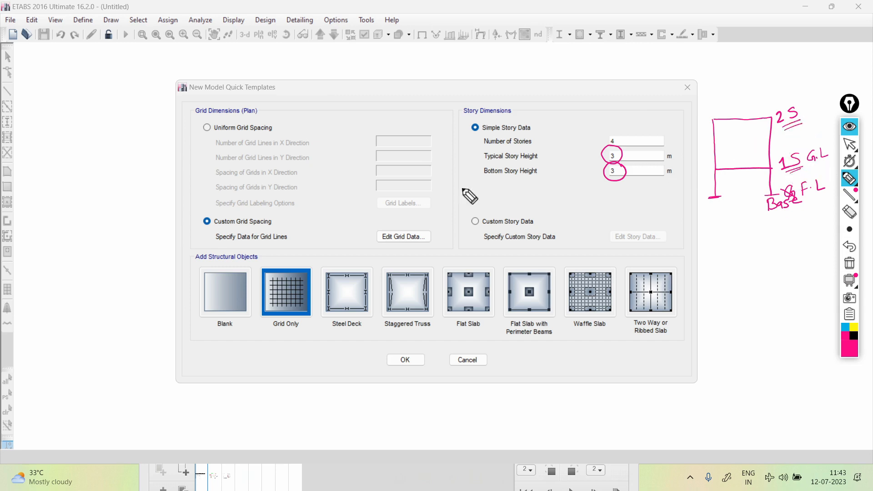
- Annotate the story data with 2 stories, 3 m typical height and 2 m bottom height, and clear all the screen annotations
mouse_move(538, 161)
left_mouse_down()
mouse_move(483, 169)
mouse_move(524, 183)
mouse_move(538, 158)
left_mouse_up()
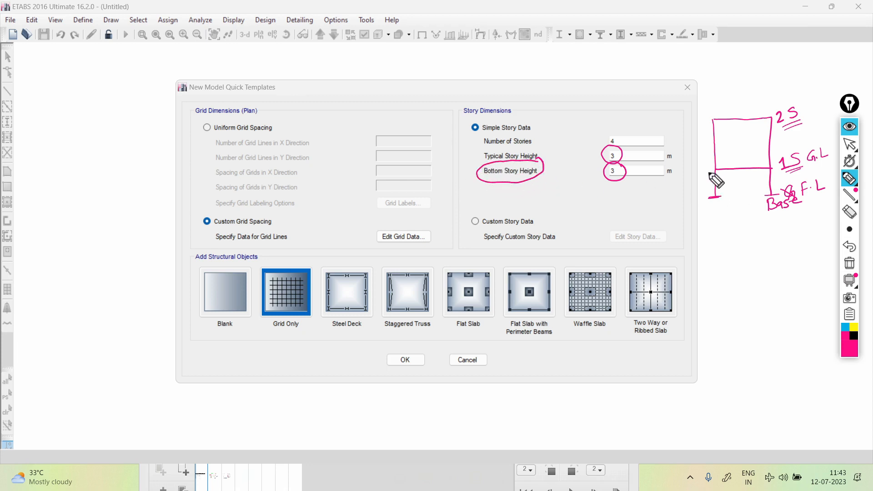
mouse_move(706, 170)
left_mouse_down()
mouse_move(708, 196)
mouse_move(699, 178)
mouse_move(713, 179)
left_mouse_up()
mouse_move(518, 150)
left_mouse_down()
mouse_move(479, 165)
mouse_move(539, 161)
mouse_move(498, 150)
left_mouse_up()
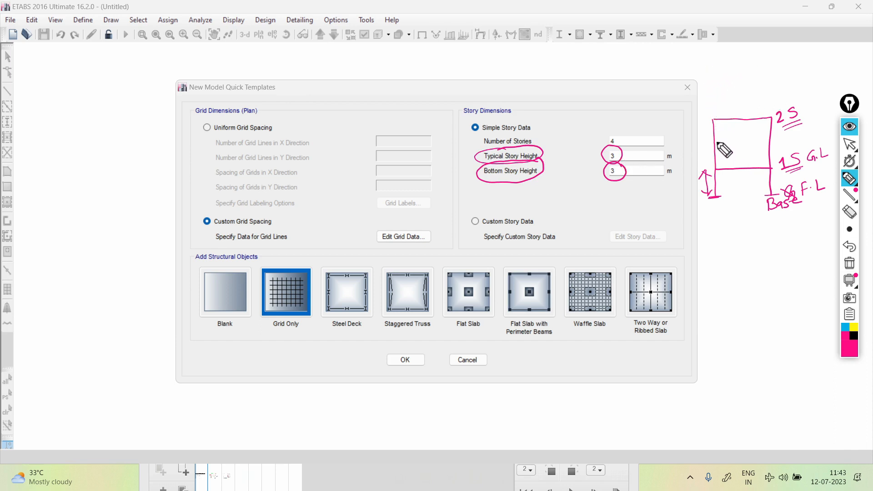
left_click_drag(718, 141, 751, 139)
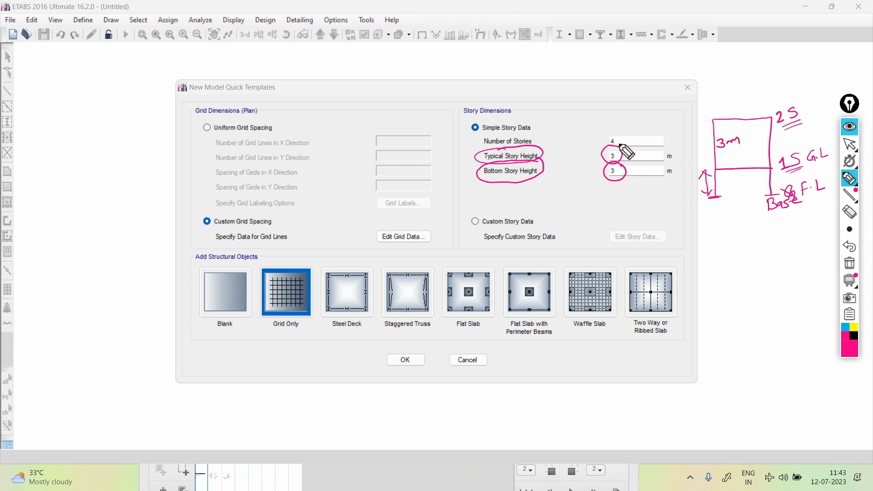
left_click_drag(617, 137, 642, 142)
left_click_drag(734, 139, 740, 144)
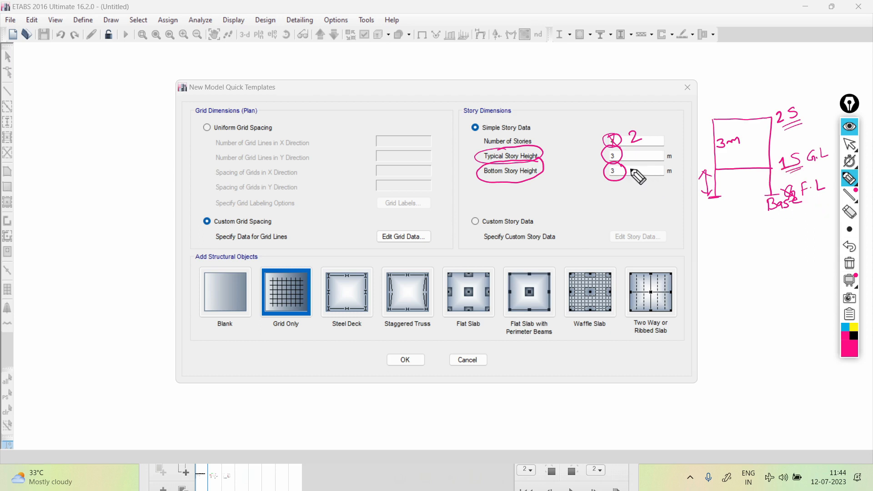
left_click_drag(632, 170, 653, 172)
mouse_move(626, 155)
left_mouse_down()
mouse_move(652, 156)
mouse_move(655, 178)
left_mouse_up()
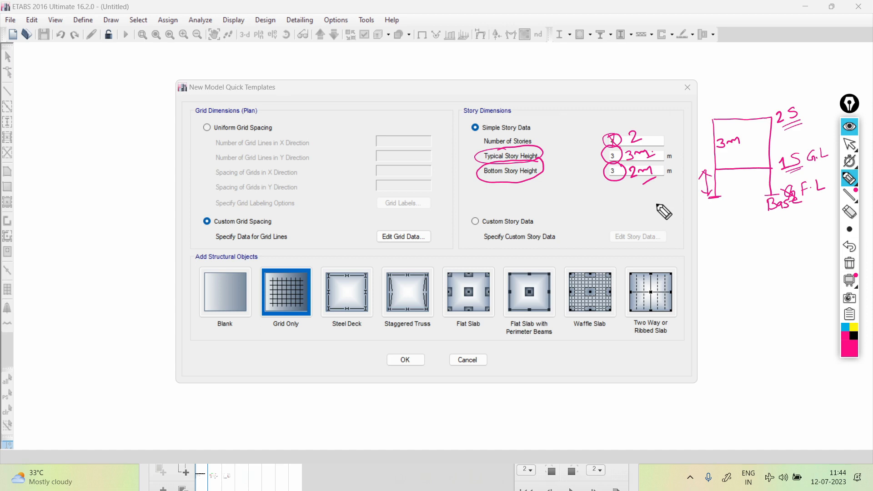
key("Escape")
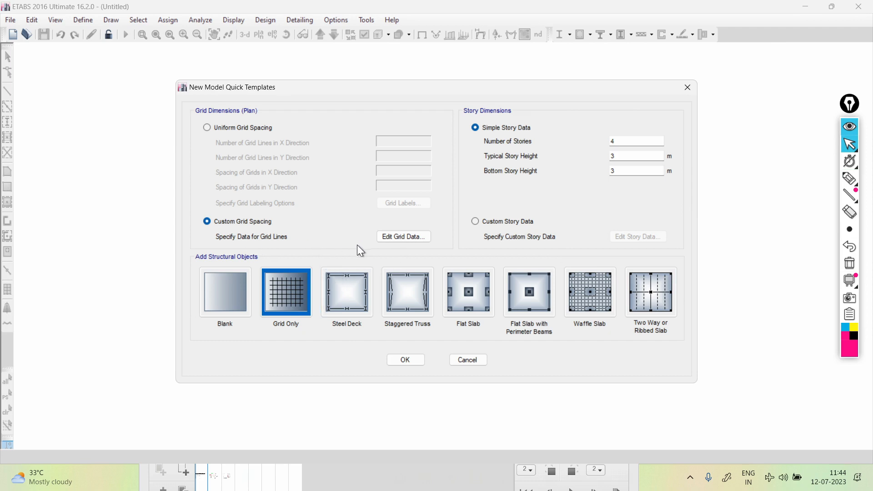
- Switch to SketchBook's frame 2, tick the ground floor, terrace, rain water harvesting and layout titles, and circle the proposed site
left_click(406, 235)
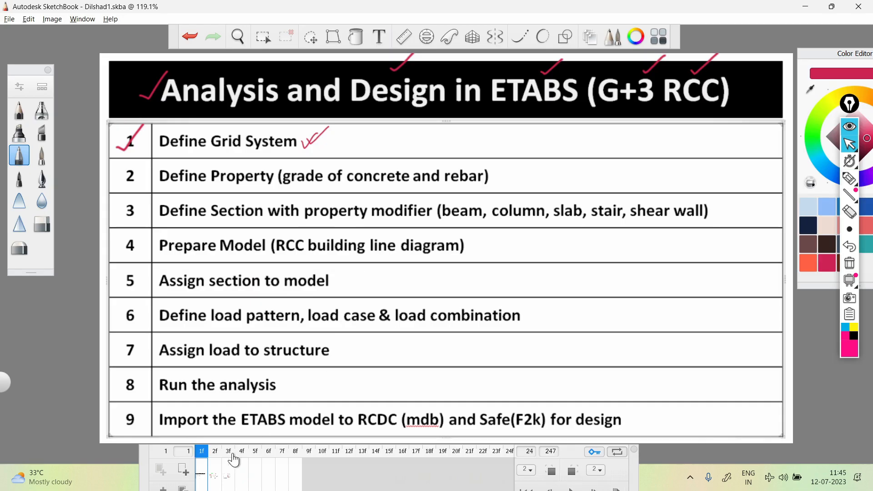
left_click(217, 452)
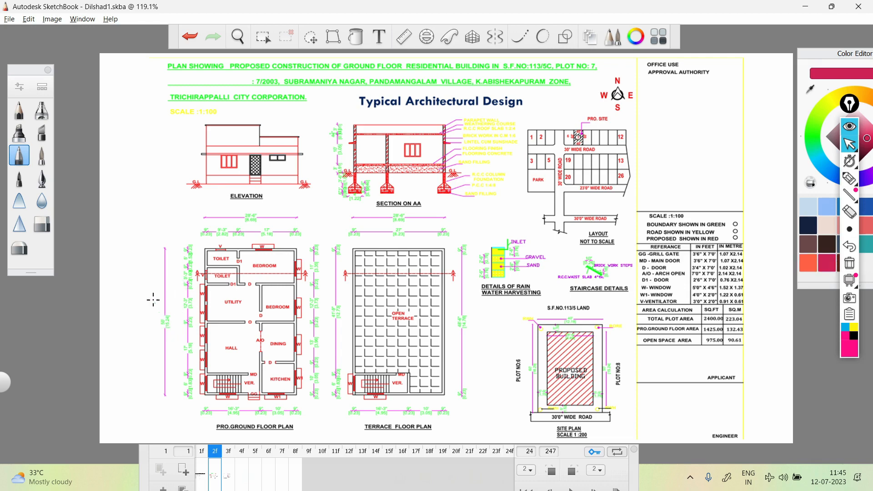
left_click_drag(206, 430, 223, 413)
left_click_drag(358, 427, 374, 416)
left_click_drag(466, 290, 485, 281)
left_click_drag(583, 231, 595, 227)
mouse_move(587, 134)
left_mouse_down()
mouse_move(576, 119)
mouse_move(568, 144)
mouse_move(587, 120)
left_mouse_up()
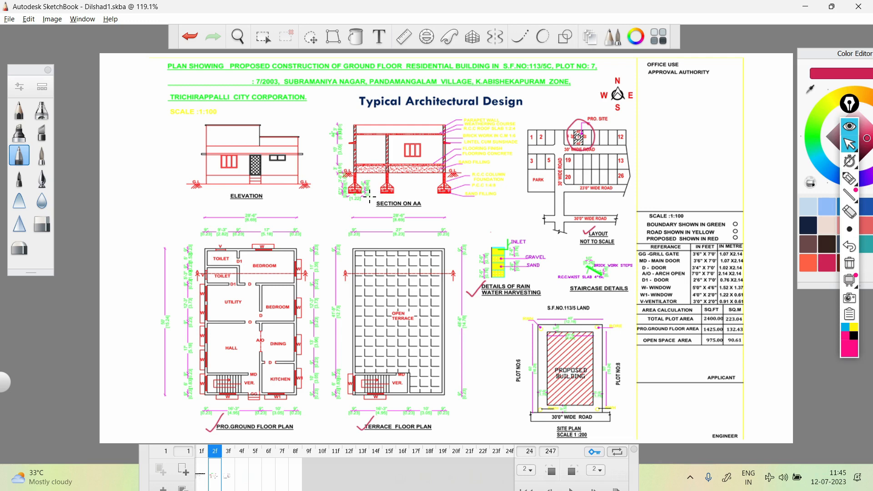
- Tick the approval area and the engineer and applicant fields of the architectural sheet, and return to frame 3
left_click_drag(669, 199, 694, 189)
left_click_drag(701, 430, 715, 419)
left_click_drag(700, 371, 714, 360)
left_click(229, 478)
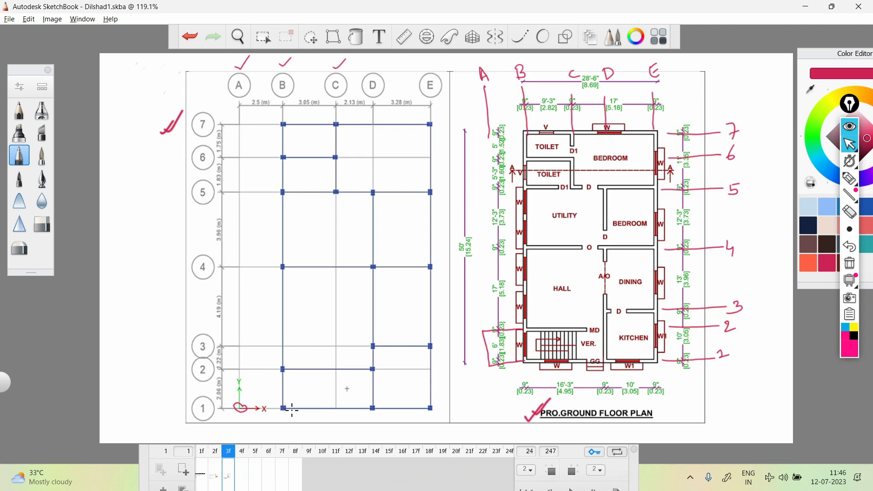
- Tick grid bubbles D and E in the SketchBook grid sketch and compare the sketch with the ETABS Grid System Data
left_click_drag(371, 65, 439, 53)
key("alt+Tab")
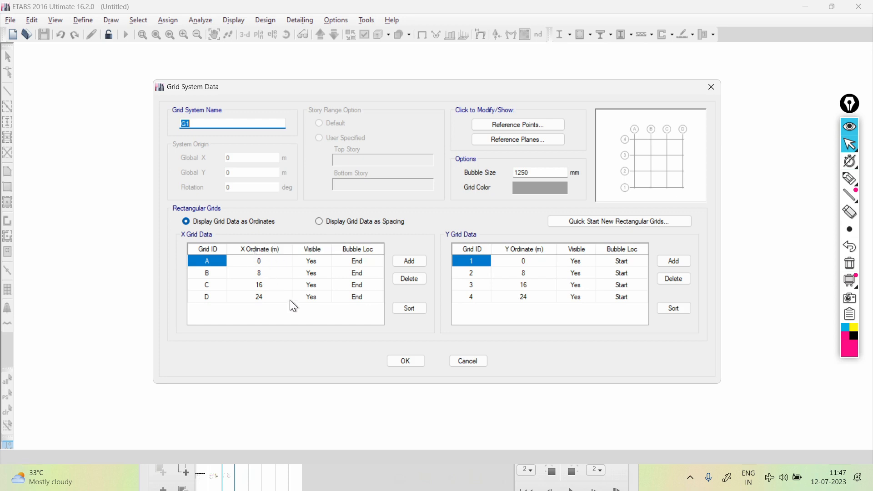
key("alt+Tab")
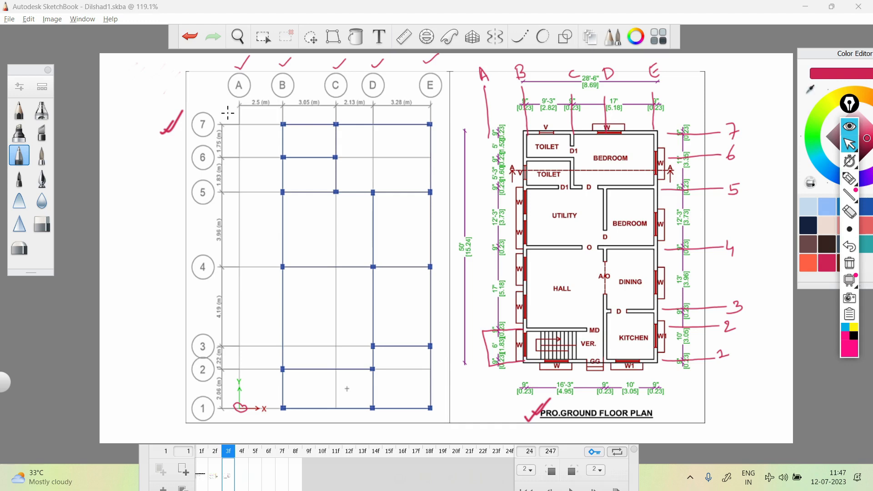
key("alt+Tab")
key("alt+Tab")
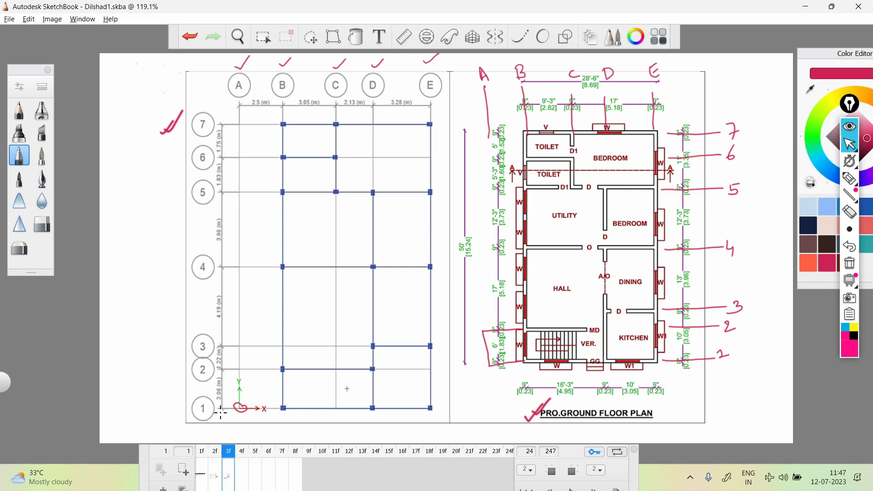
- In ETABS, display the grid data as spacing and set the X spacing of grid A to 2.5 m per the sketch
scroll(221, 412, "up", 5)
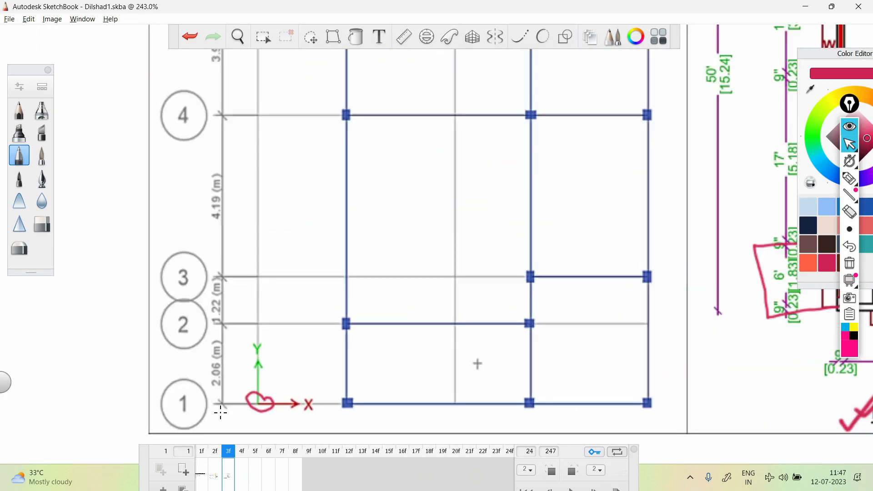
scroll(222, 400, "down", 5)
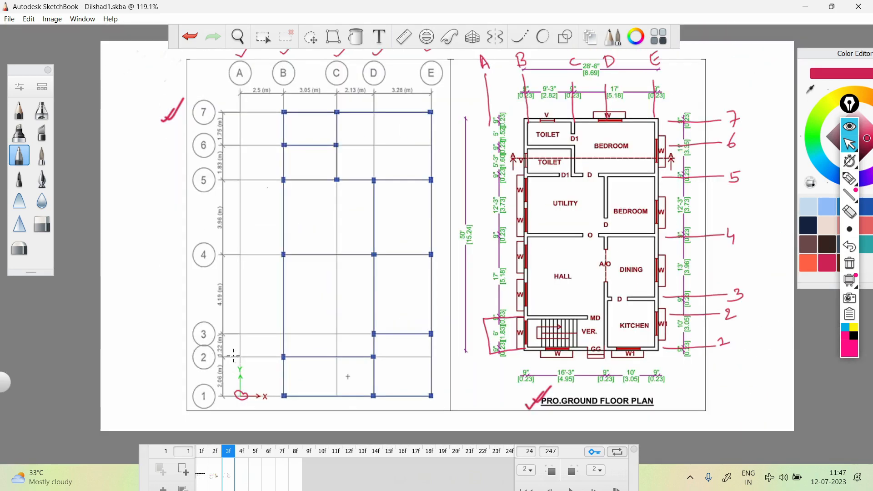
scroll(261, 70, "up", 6)
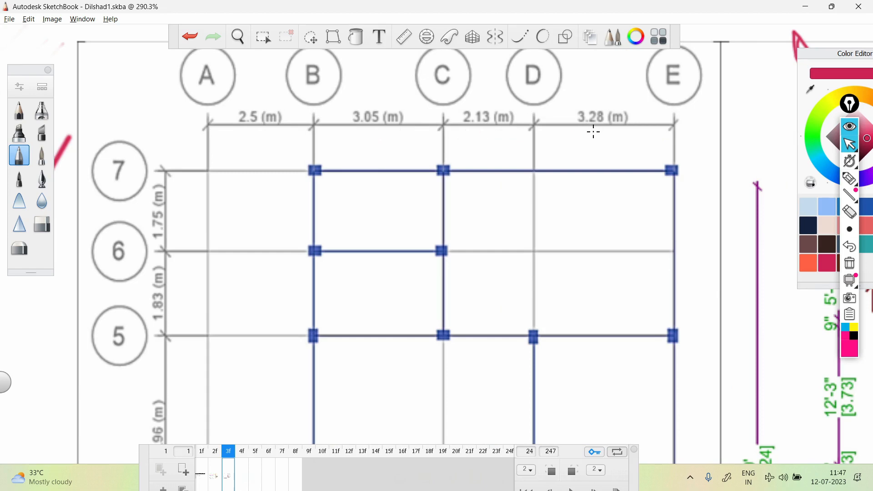
key("alt+Tab")
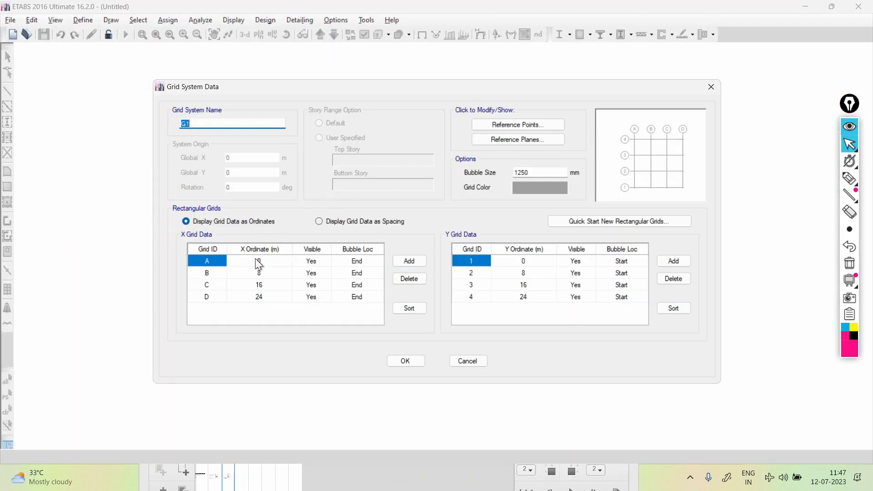
left_click(320, 222)
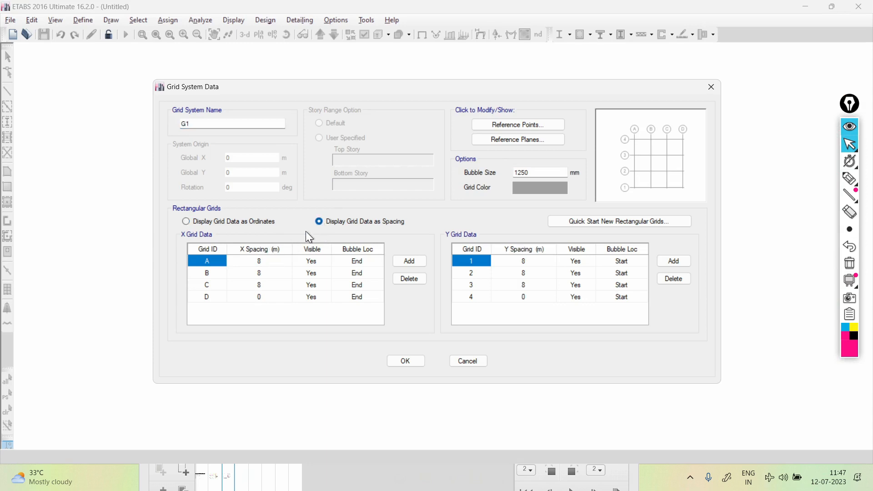
left_click(259, 260)
type("2.5")
- Set the X spacing of grid B to 3.05 m and grid C to 2.13 m, following the sketch's dimensions
left_click(258, 272)
key("alt+Tab")
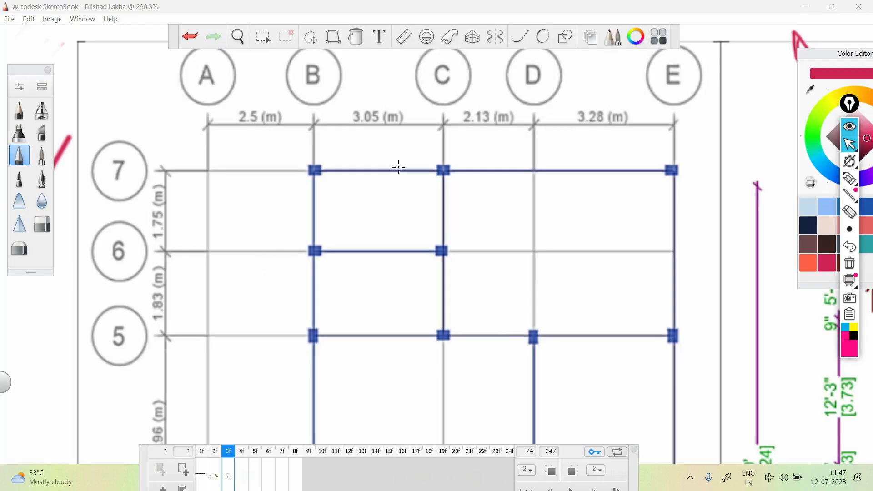
key("alt+Tab")
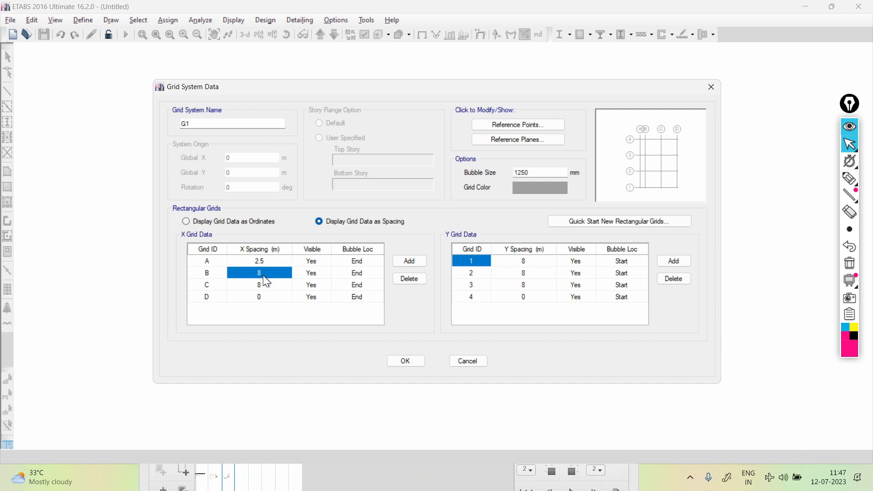
type("30")
key("BackSpace")
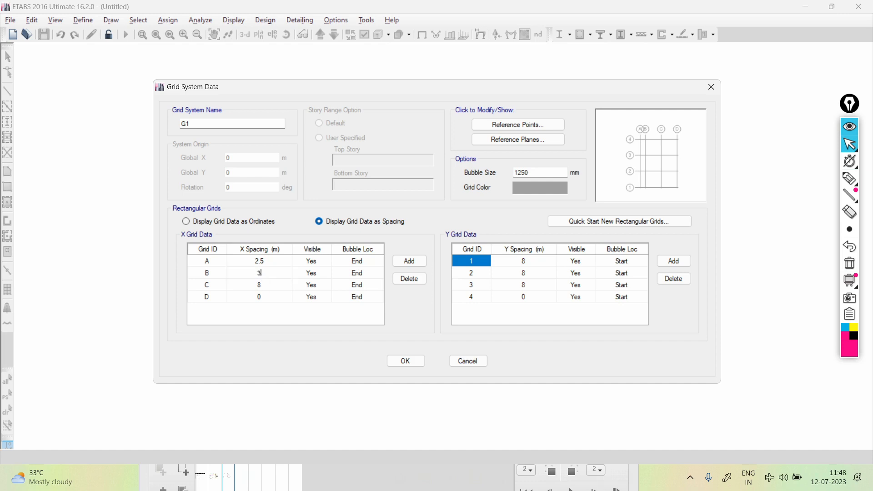
type(".05")
key("alt+Tab")
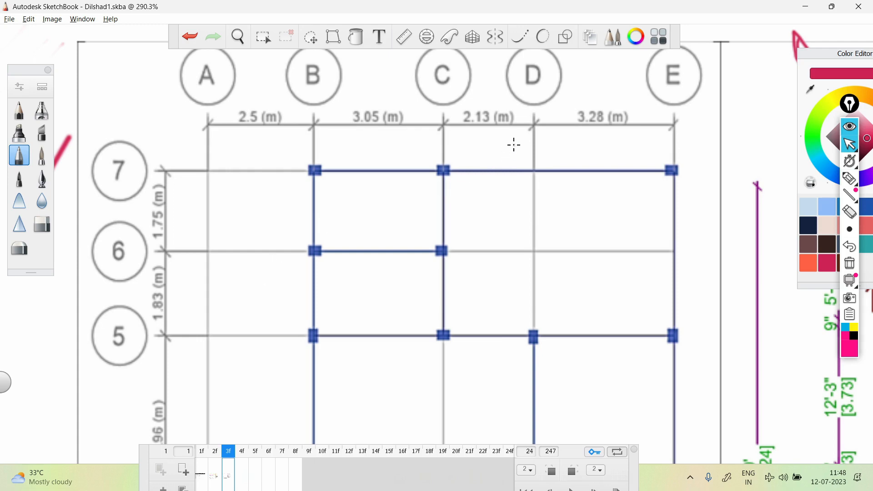
key("alt+Tab")
left_click(269, 281)
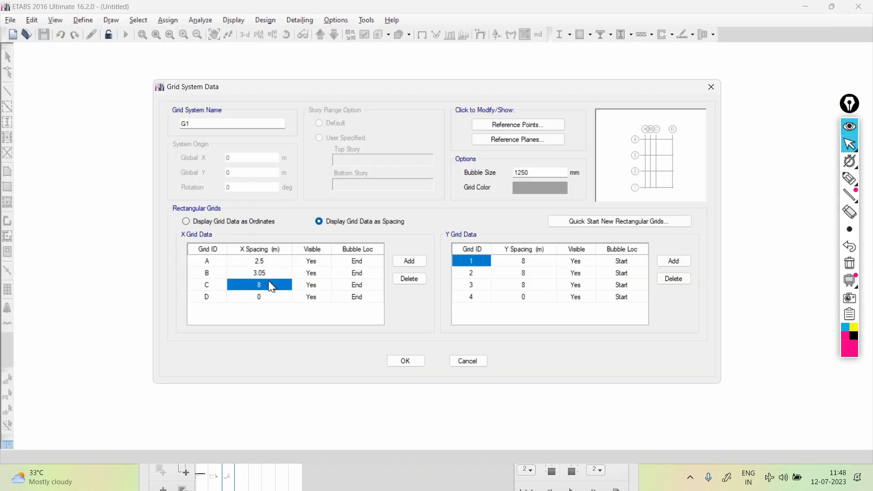
type("2.13")
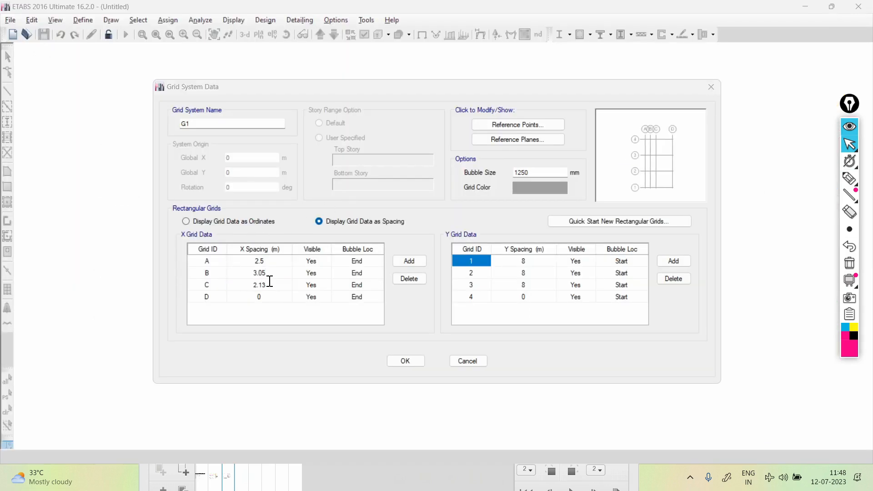
- Try to set the X spacing of grid D to 3.28 m per the sketch while it is the last X grid
key("alt+Tab")
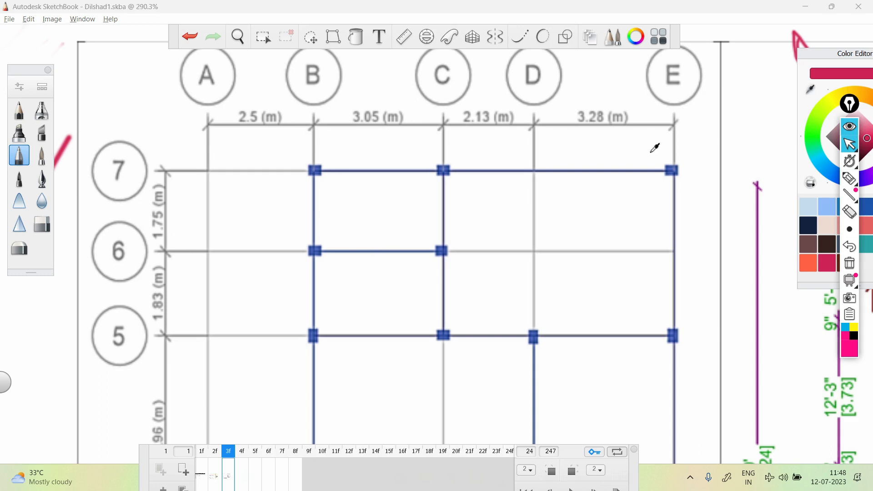
key("alt+Tab")
left_click(279, 297)
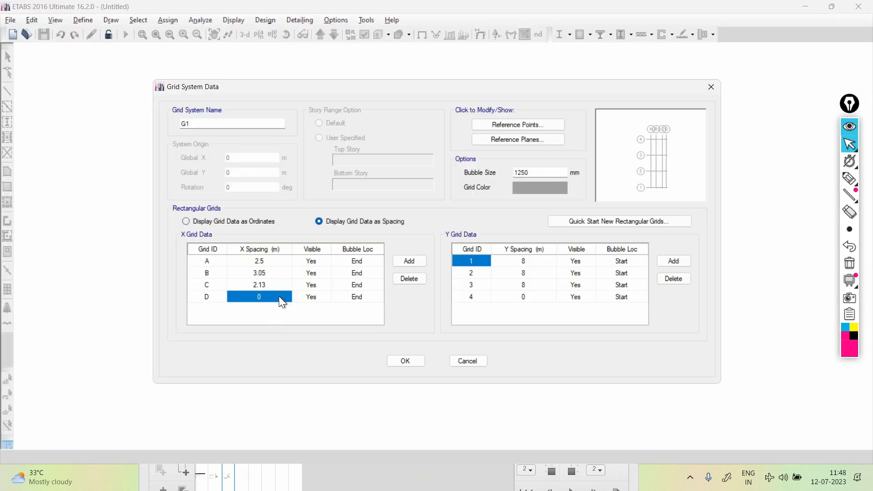
type("3.28")
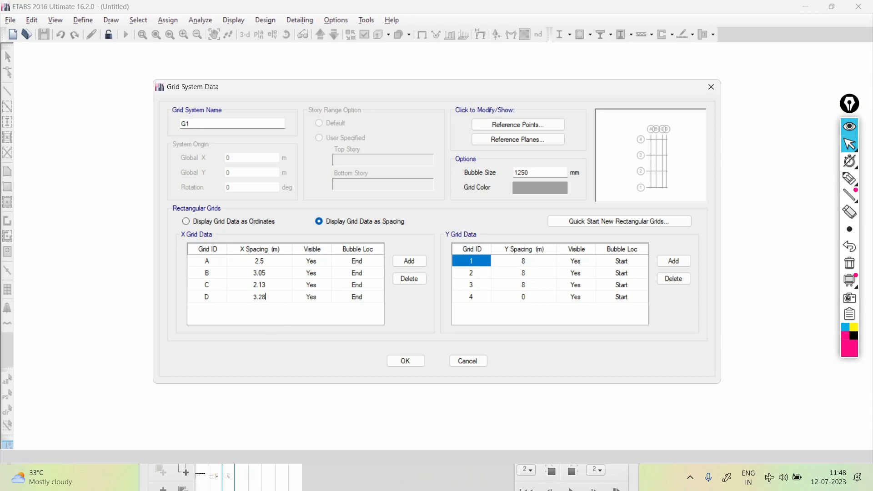
- Add grid line E to the X grid data and set the X spacing of grid D to 3.28 m
key("alt+Tab")
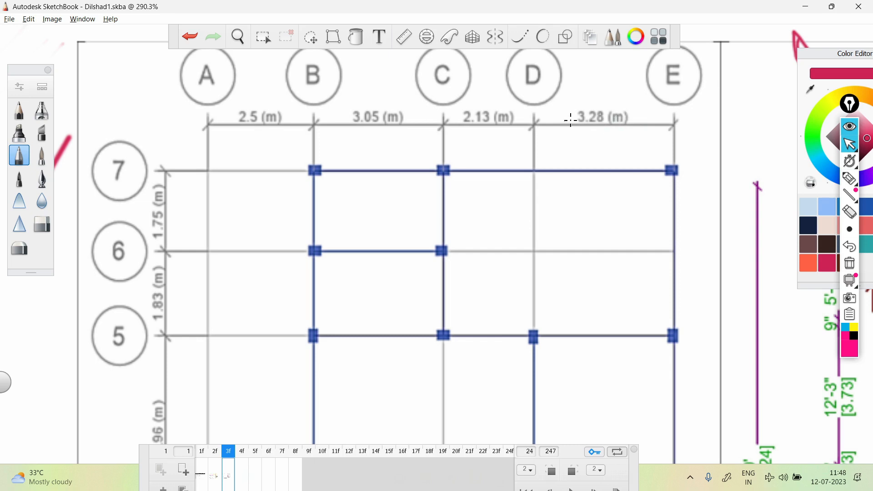
key("alt+Tab")
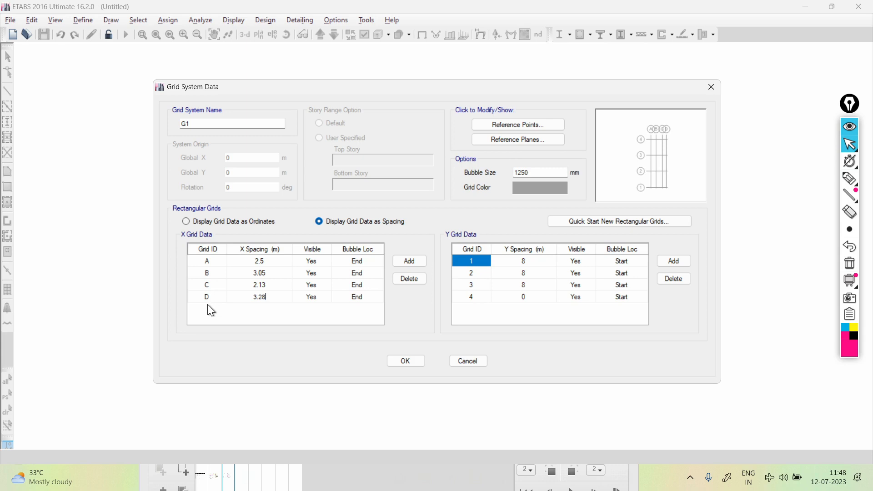
left_click(407, 262)
left_click(269, 299)
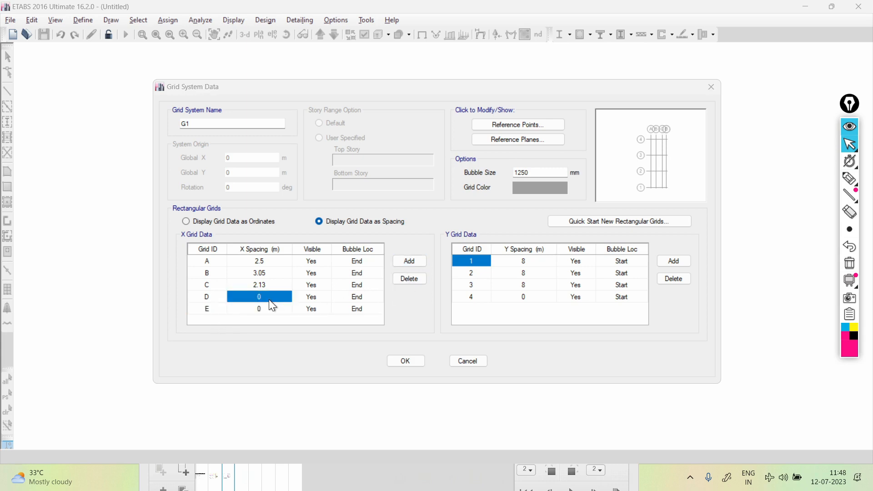
key("alt+Tab")
key("alt+Tab")
type("3")
type("8")
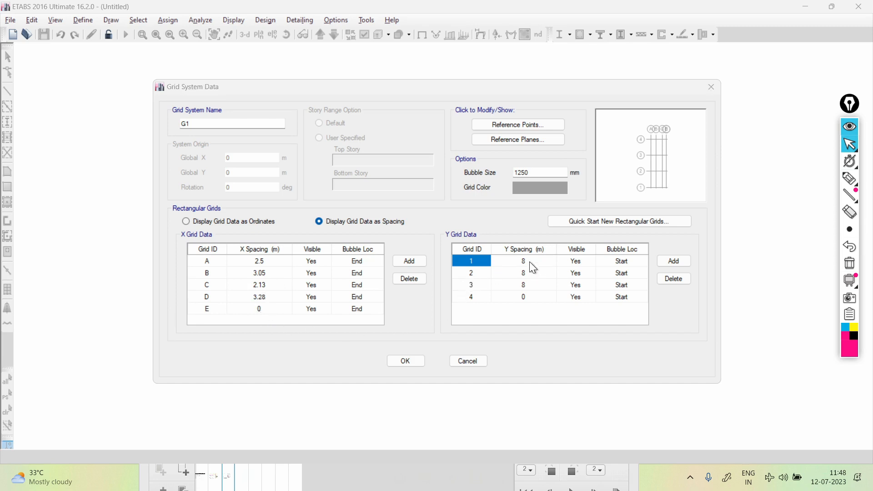
- Check the sketch's Y dimensions and set the Y spacing of grid 1 to 2.06 m and grid 2 to 1.22 m
key("alt+Tab")
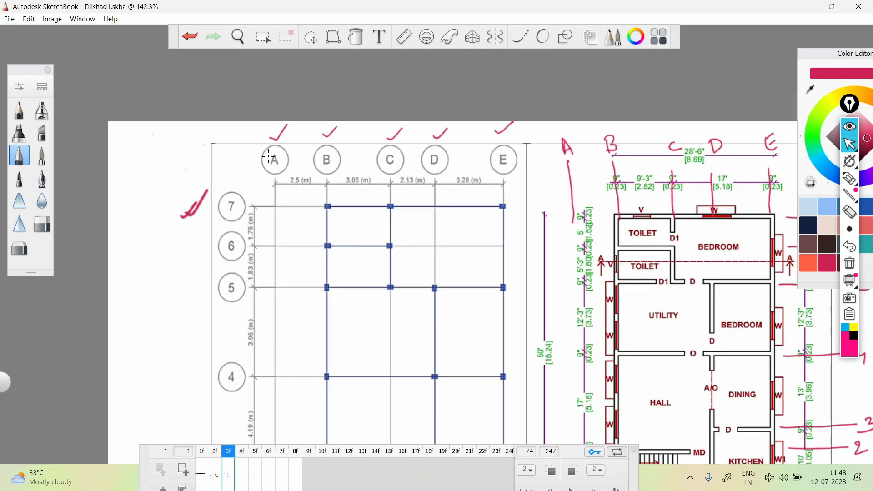
scroll(281, 126, "down", 3)
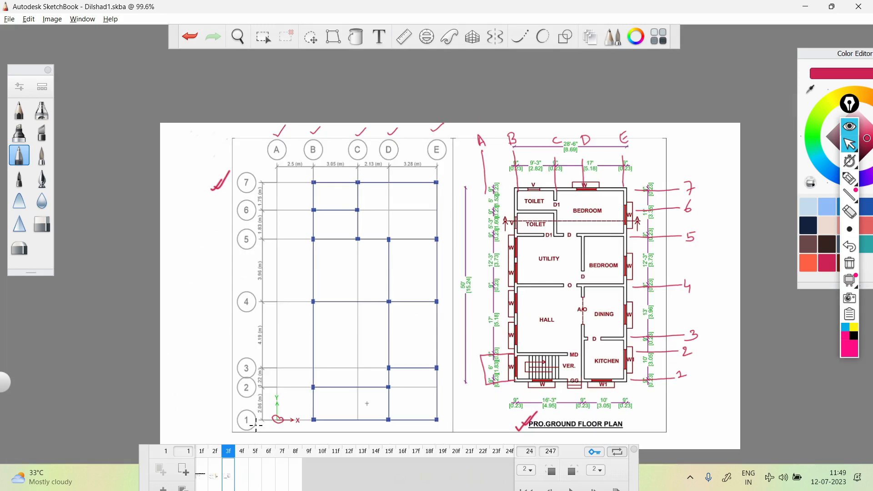
scroll(256, 425, "up", 3)
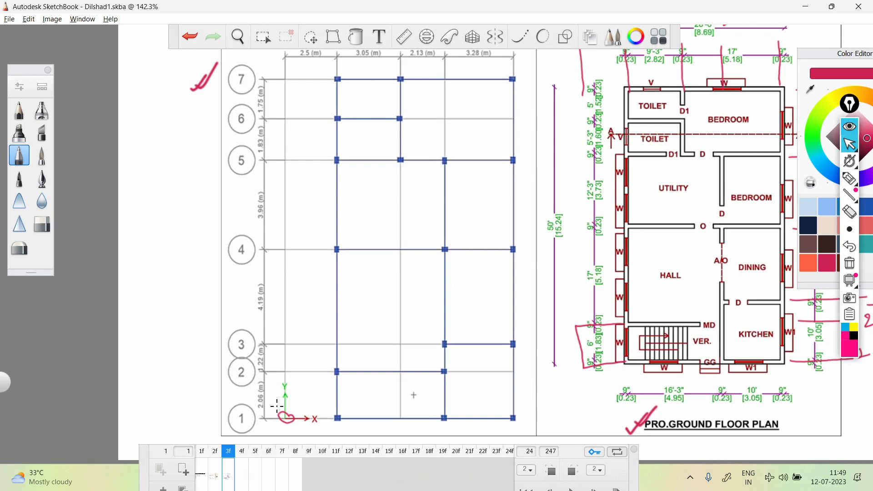
key("alt+Tab")
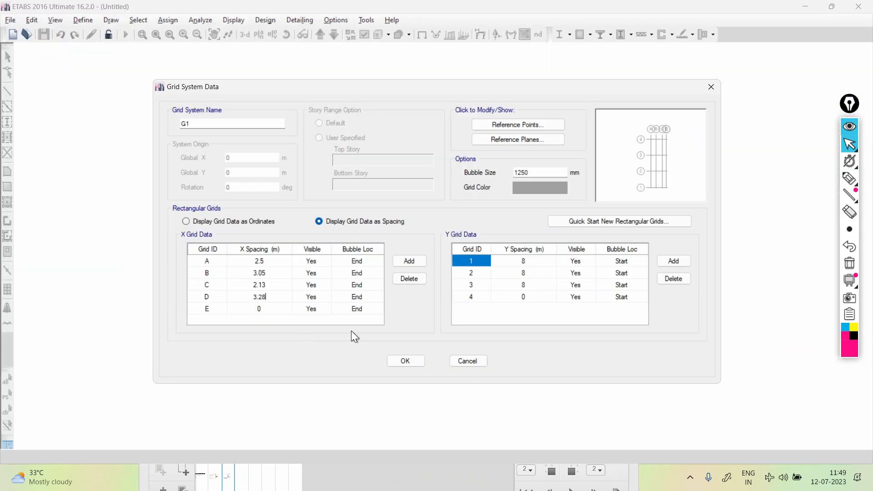
left_click(521, 261)
type("2.06")
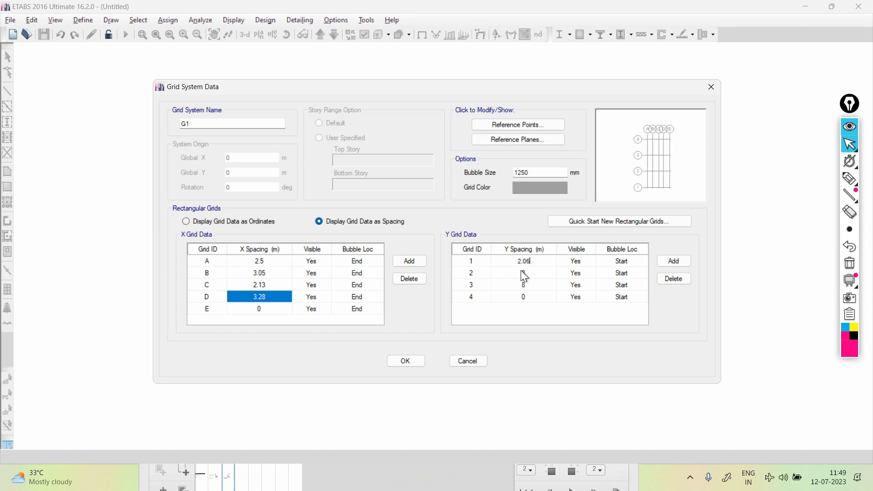
left_click(521, 272)
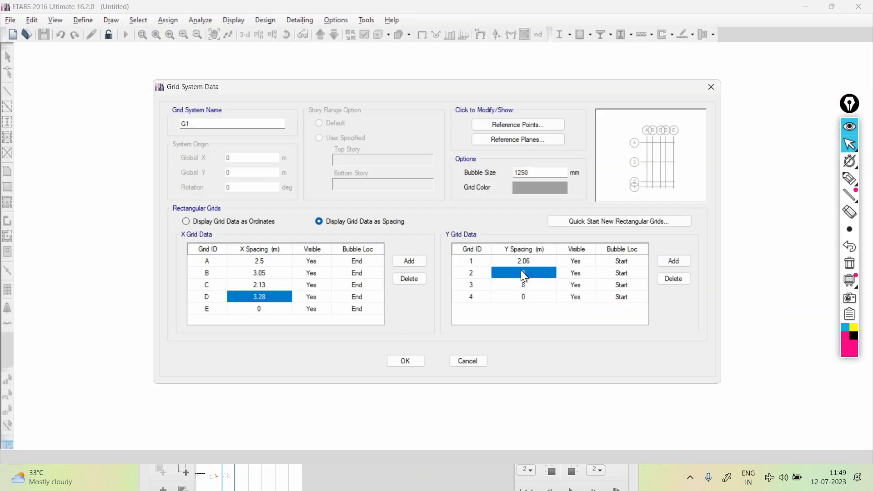
type("1.22")
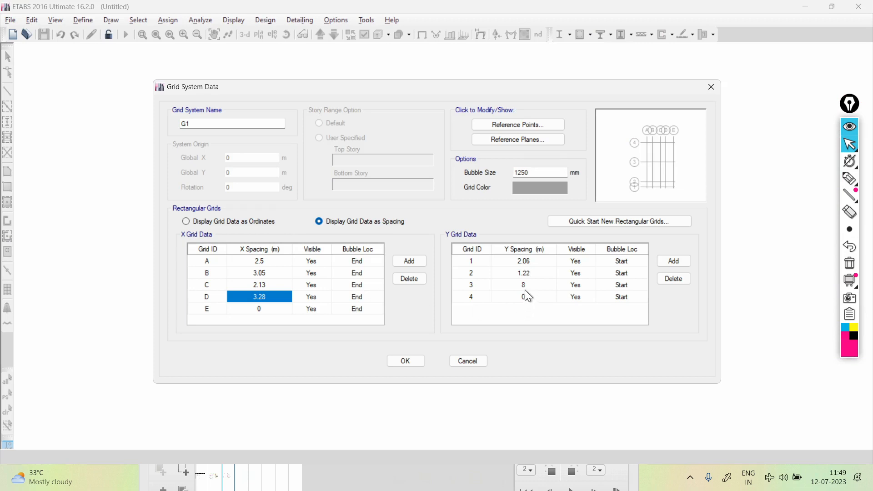
- Set the Y spacing of grid 3 to 4.19 m and grid 4 to 3.96 m, and check them against the sketch
left_click(523, 286)
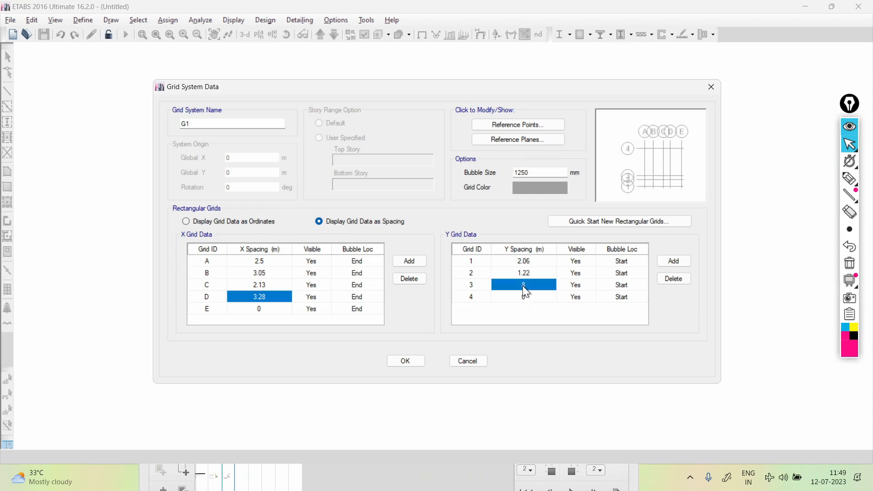
type("4.19")
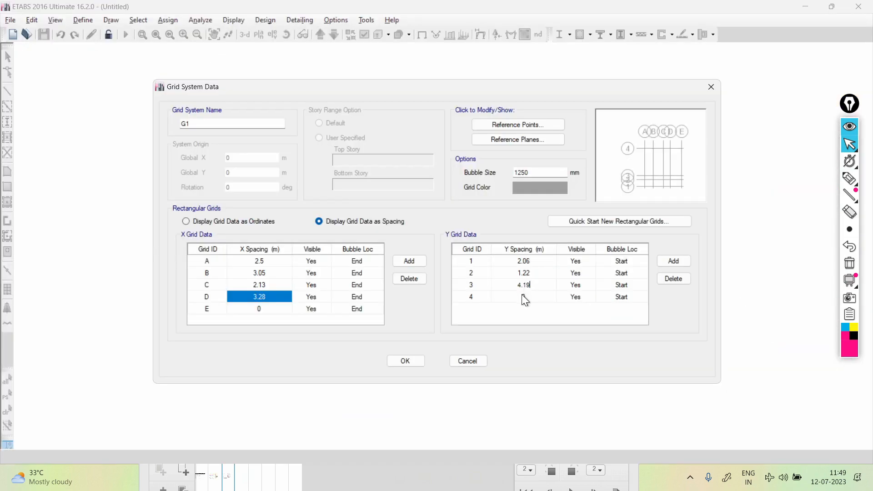
left_click(521, 294)
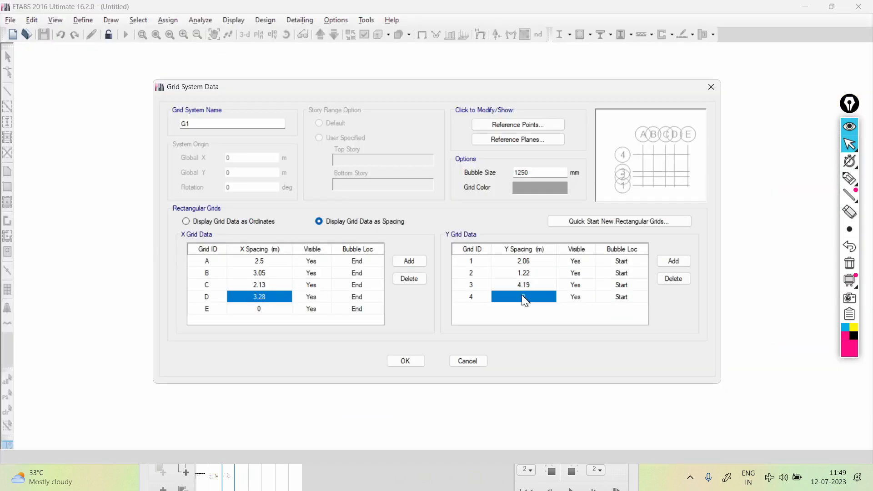
type("3.96")
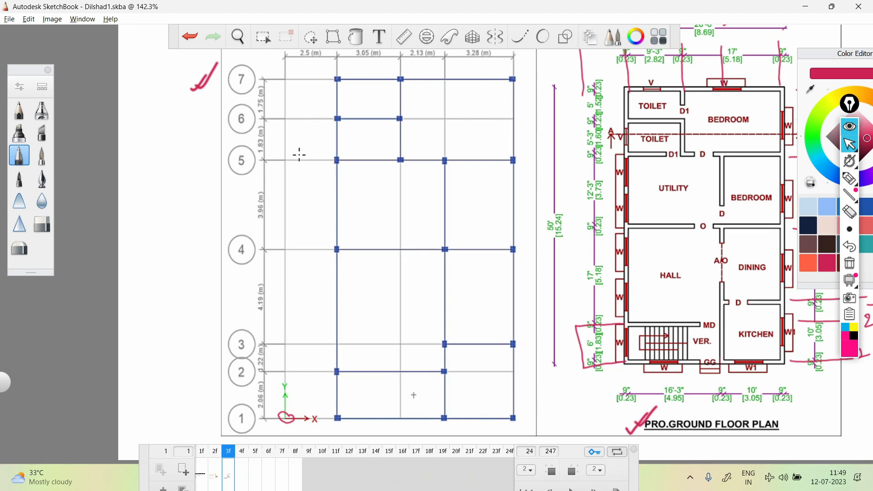
key("alt+Tab")
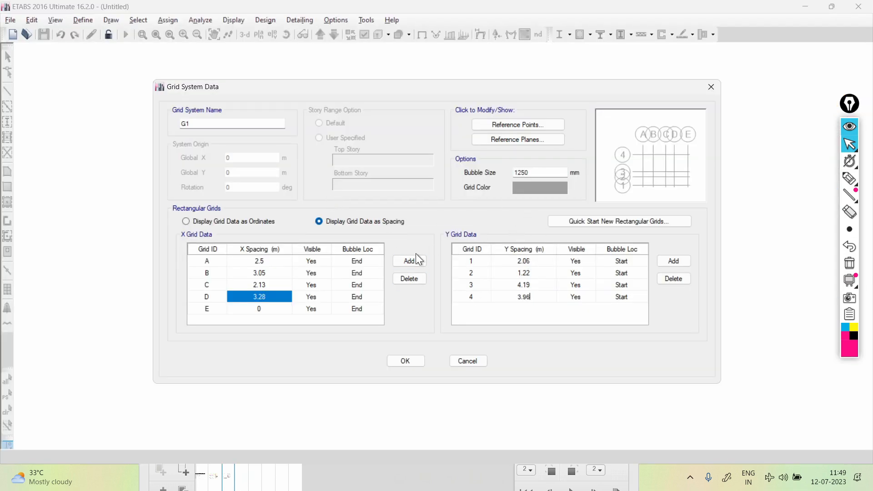
key("alt+Tab")
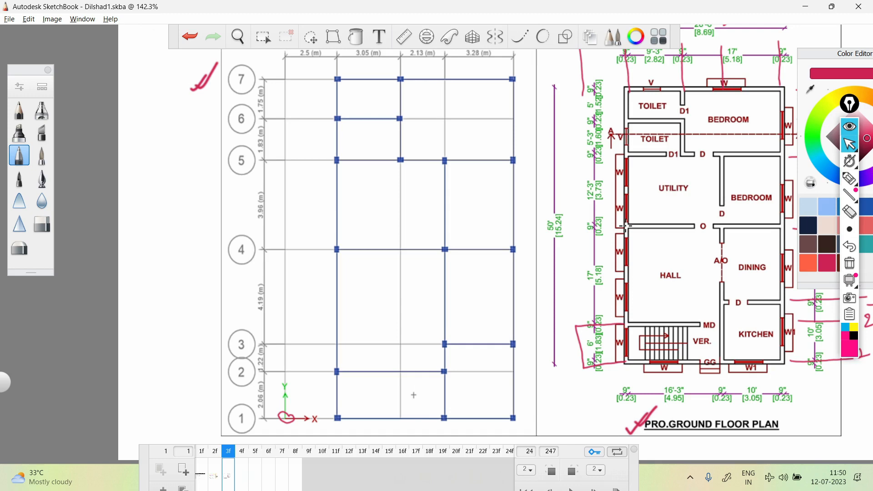
key("alt+Tab")
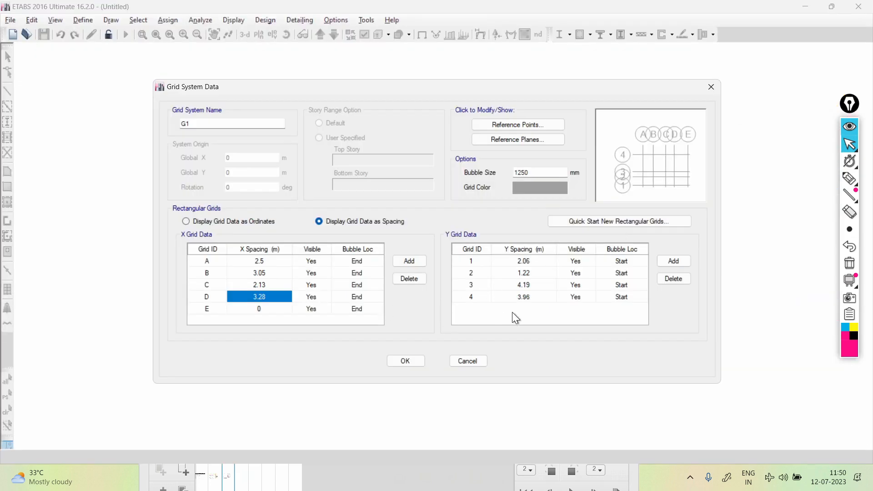
- Add grid line 5 to the Y grid data per the sketch and set the Y spacing of grid 4 to 3.96 m
key("alt+Tab")
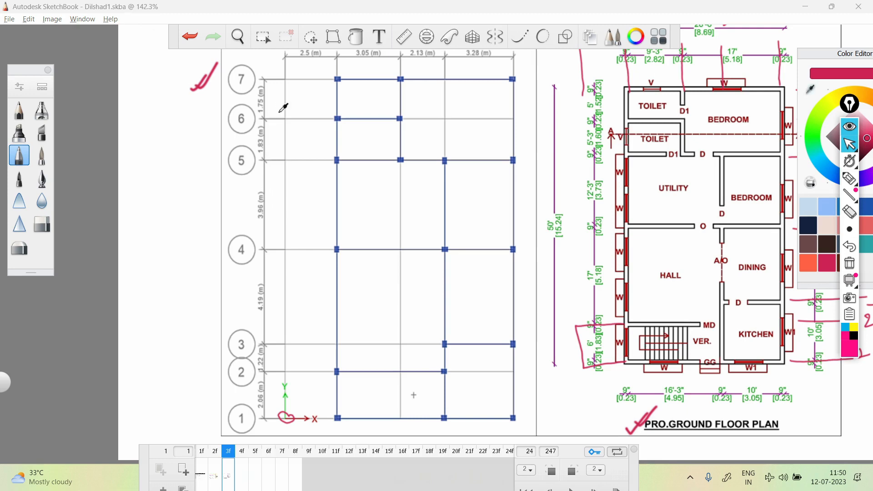
key("alt+Tab")
left_click(673, 261)
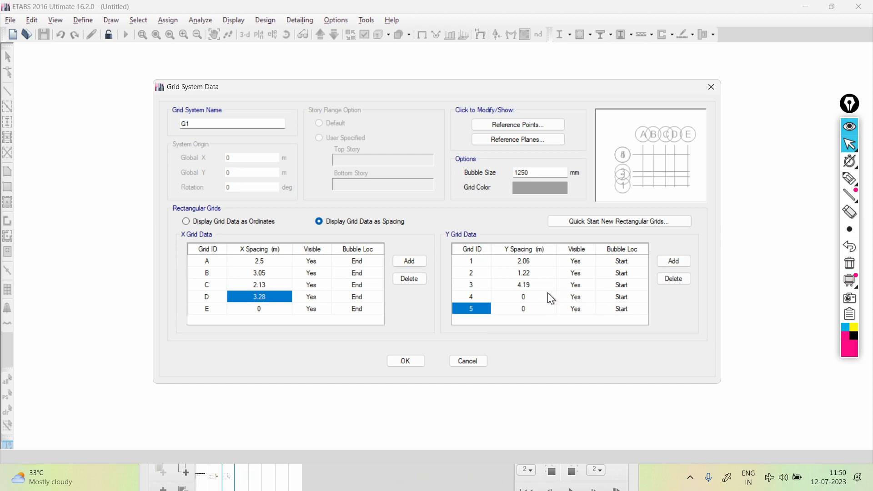
left_click(536, 297)
left_click(535, 297)
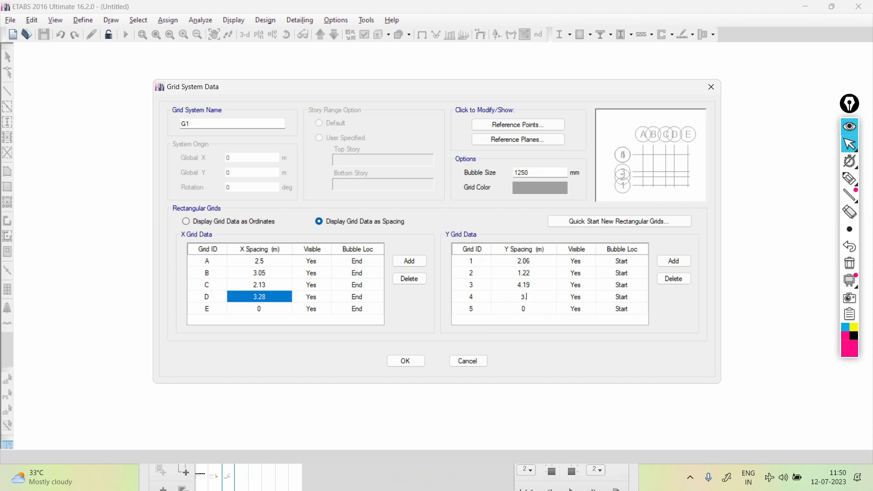
type("3.96")
- Add Y grid lines 6 and 7, and set the Y spacing of grid 5 to 1.83 m and grid 6 to 1.75 m
left_click(658, 263)
left_click(661, 262)
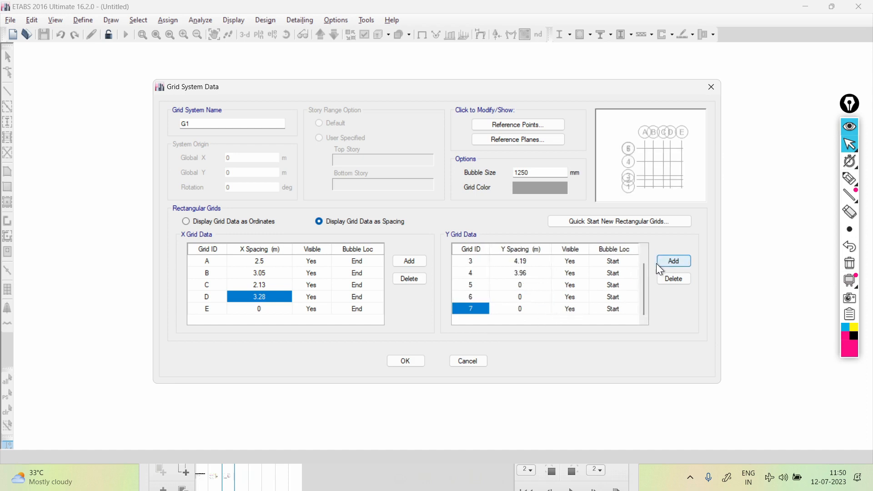
left_click(544, 288)
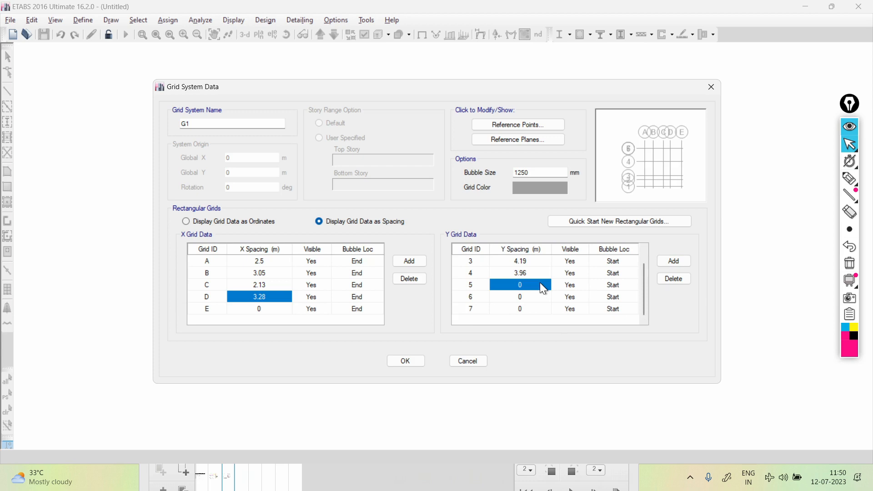
left_click(539, 282)
type("1.86")
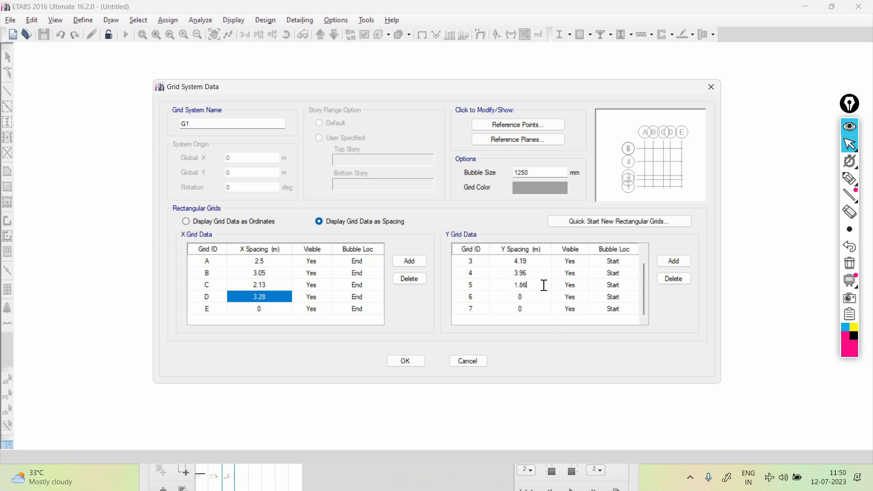
key("alt+Tab")
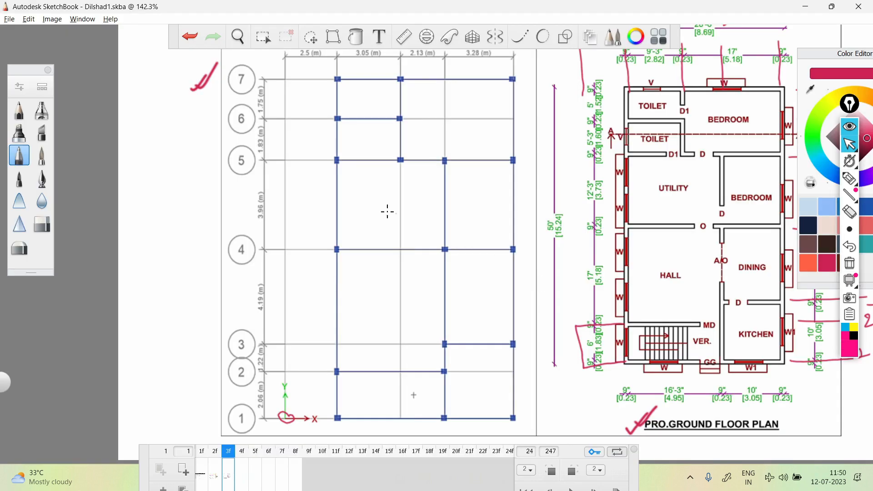
key("alt+Tab")
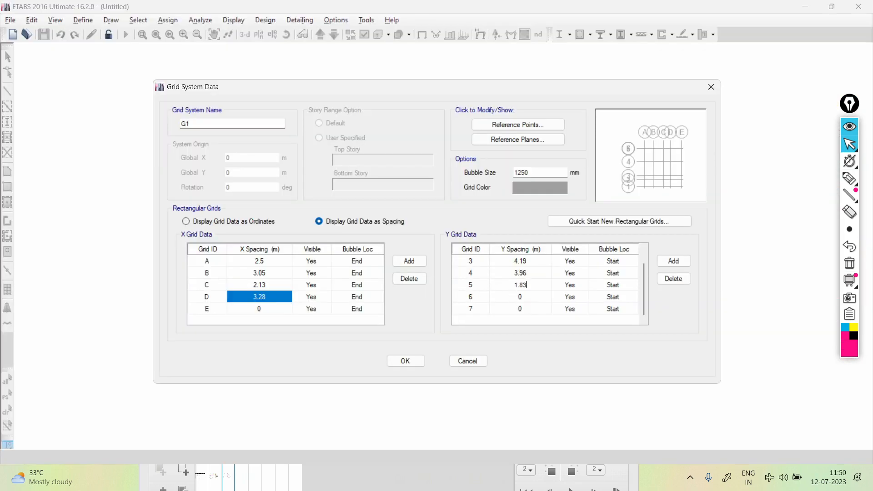
left_click(532, 297)
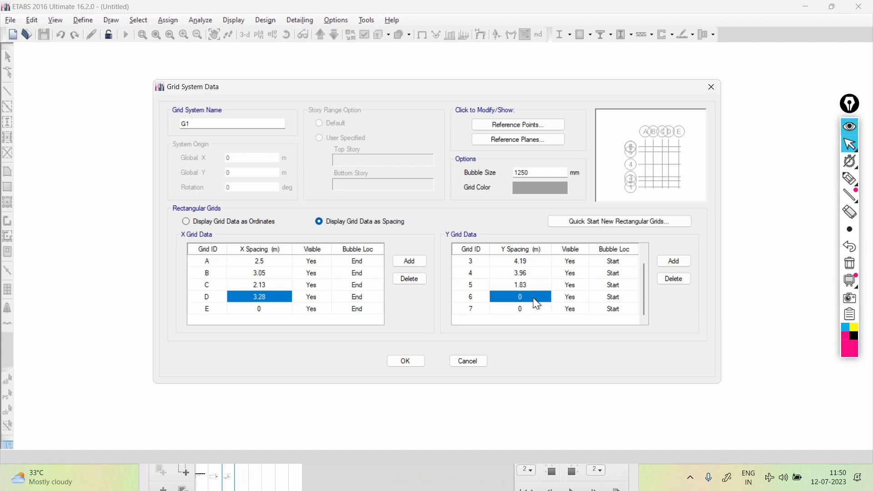
type("1.75")
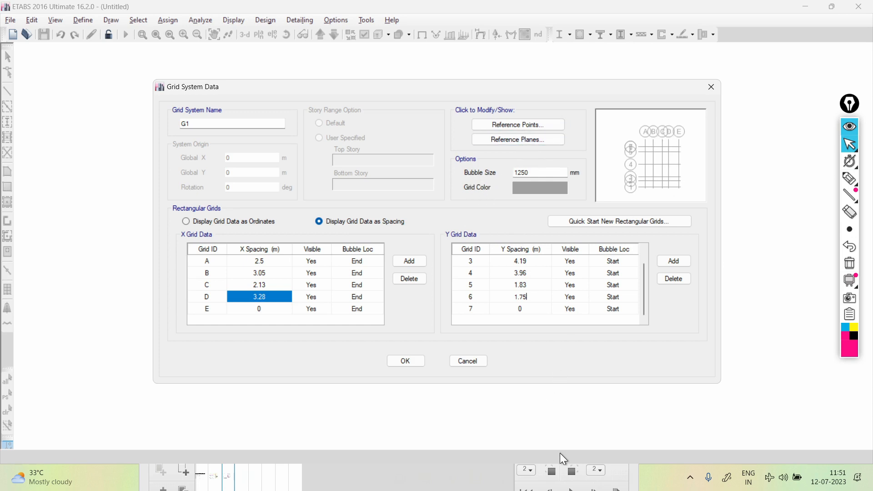
- Check the Y spacings against the sketch and accept the grid system data, keeping the grid color as it is
key("alt+Tab")
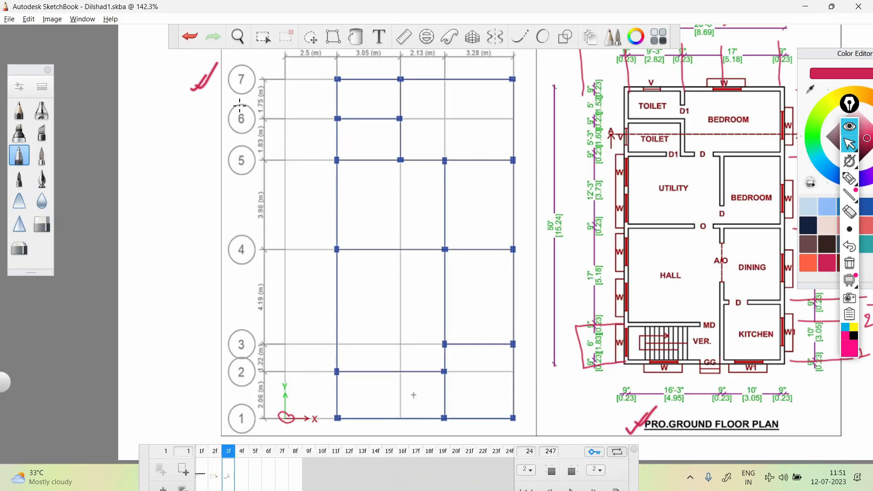
key("alt+Tab")
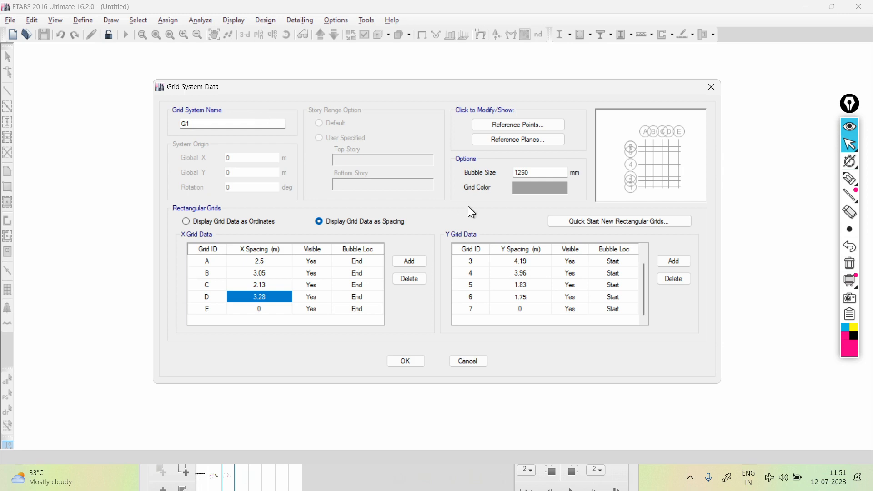
left_click(544, 185)
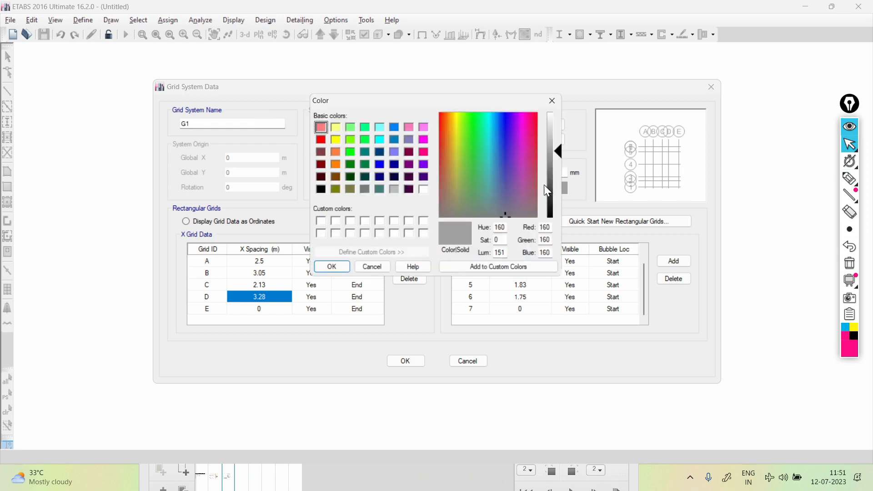
left_click(553, 101)
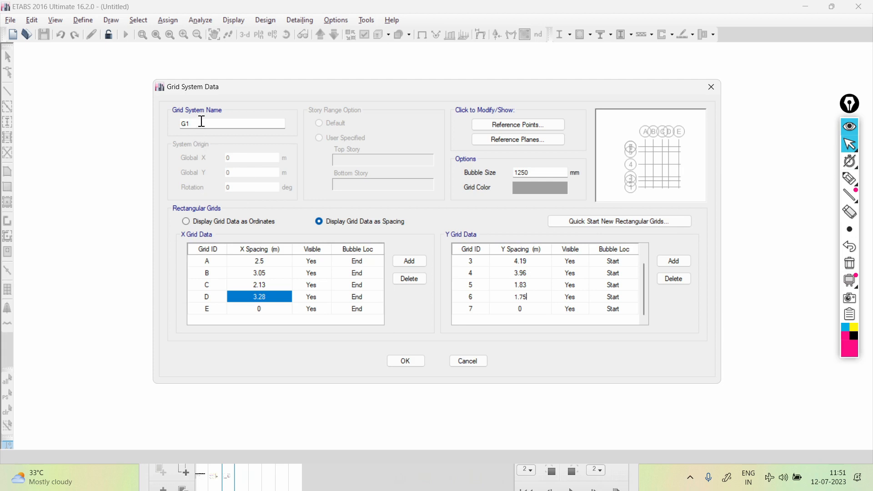
left_click(391, 362)
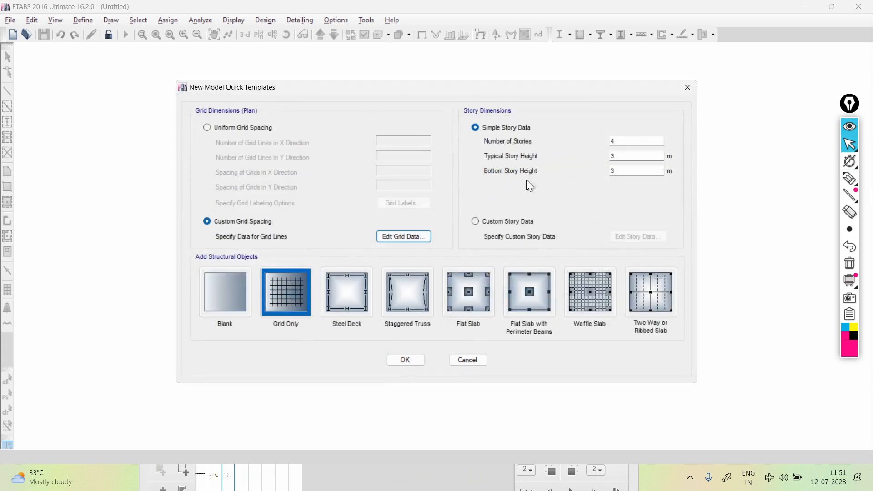
- Set the number of stories to 2 and the bottom story height to 2 m, and switch to custom story data
double_click(613, 141)
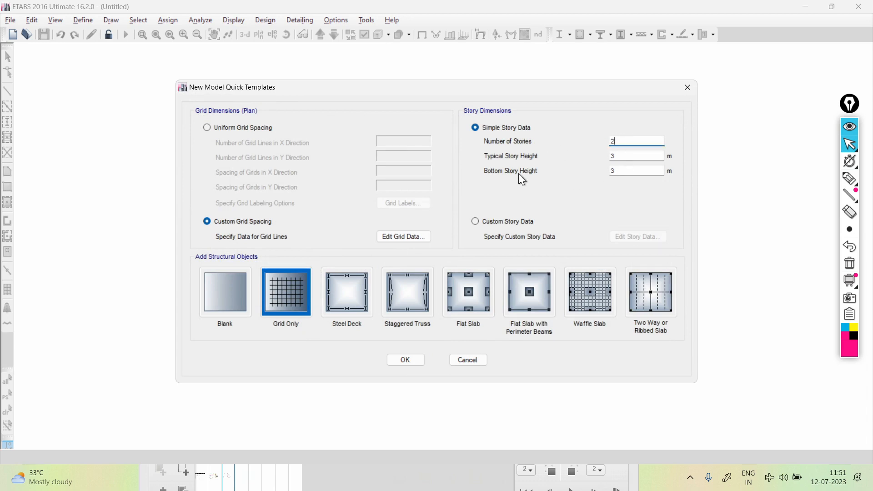
left_click_drag(617, 171, 597, 171)
left_click(476, 222)
- Review and accept the custom story data, and create the model with the Grid Only template
left_click(635, 236)
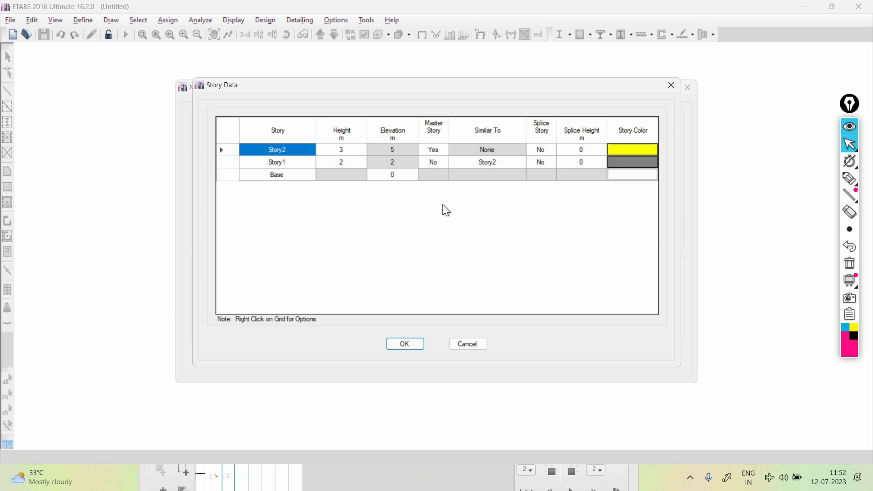
left_click(416, 344)
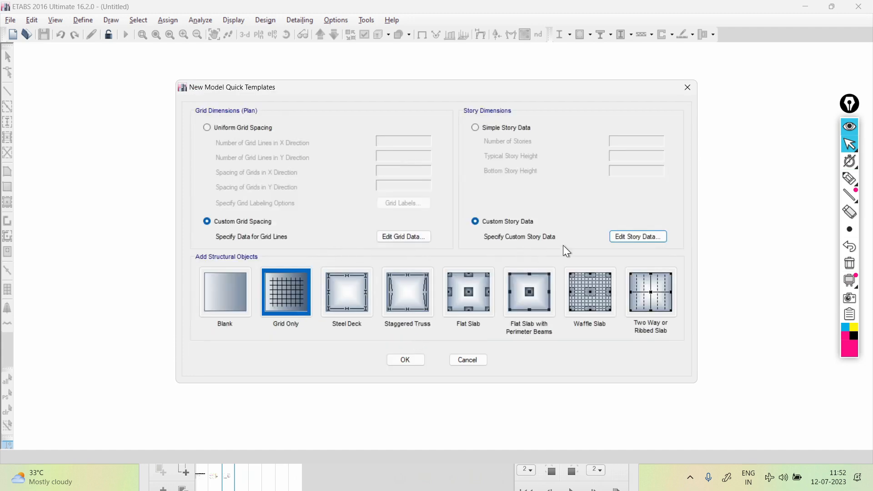
left_click(407, 362)
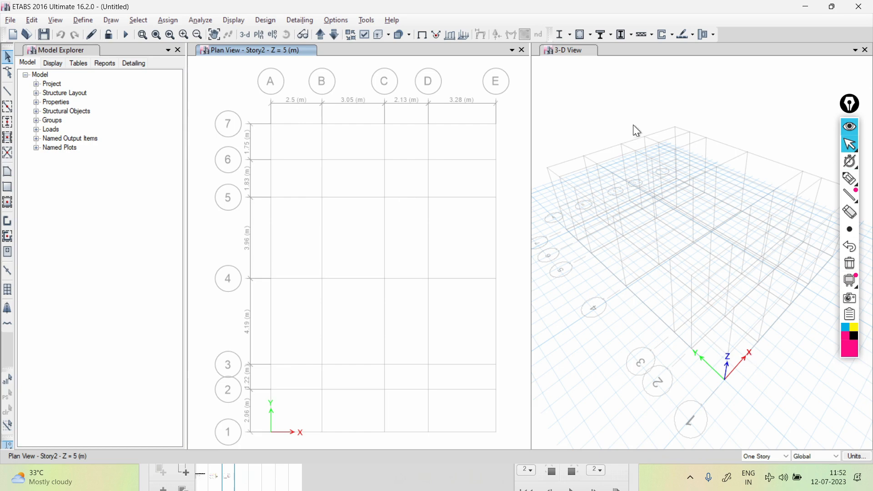
- Activate the 3-D view and display the elevation along grid line 1 in its window
left_click(565, 51)
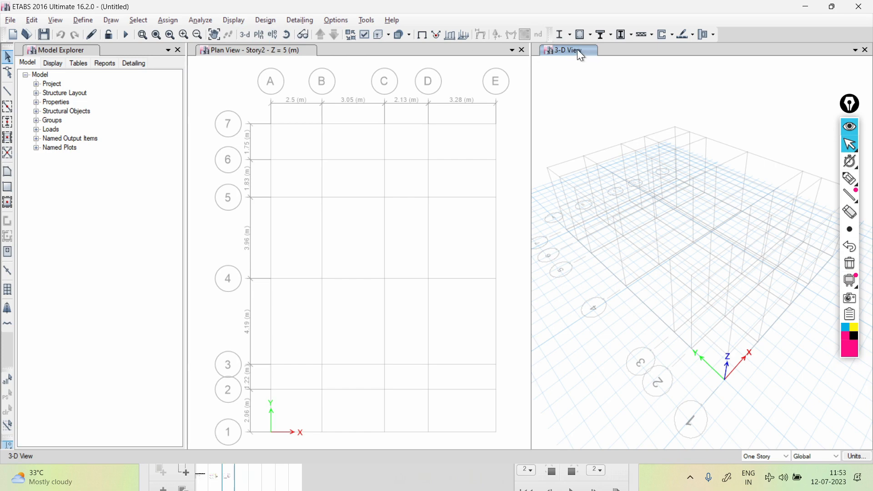
left_click(240, 52)
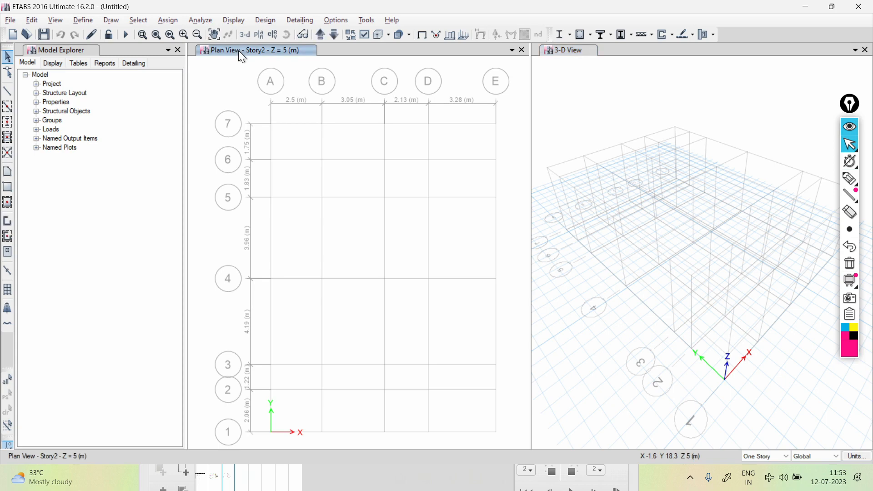
left_click(562, 51)
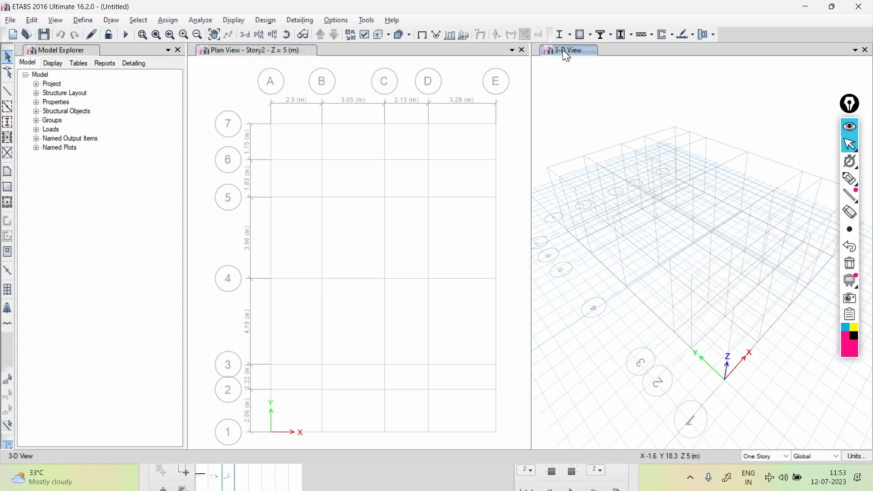
left_click(272, 35)
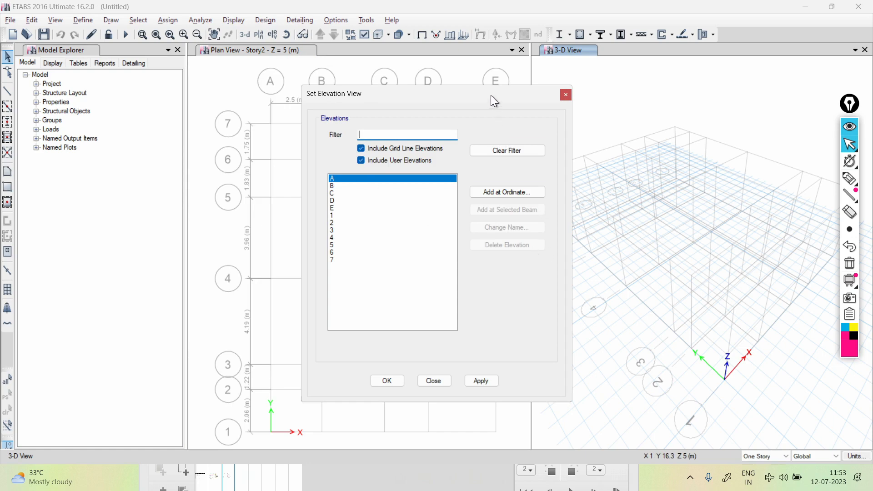
left_click_drag(490, 95, 374, 95)
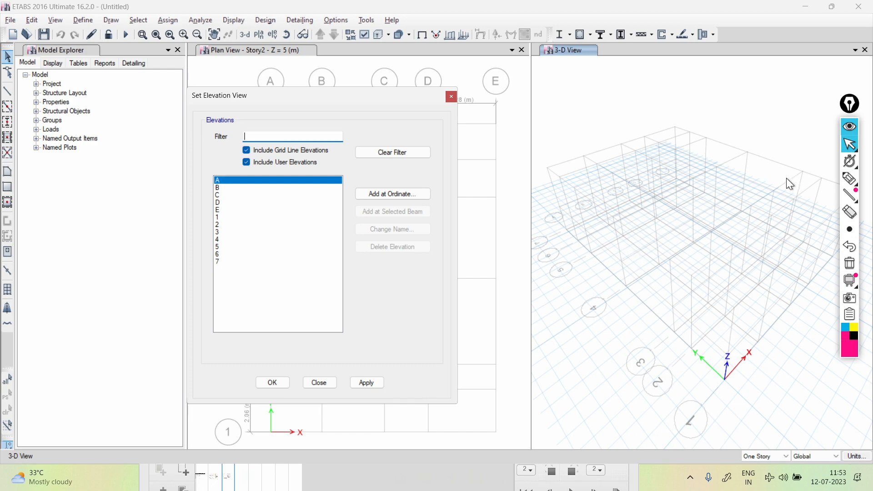
left_click(219, 218)
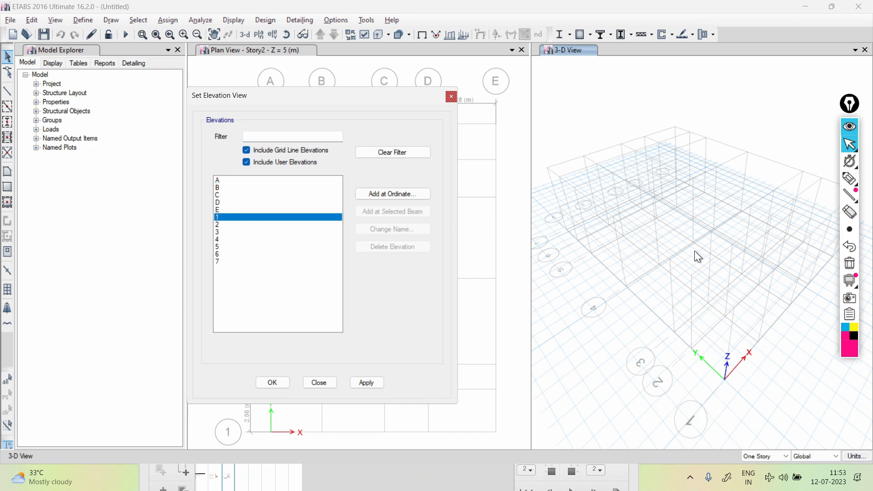
left_click(365, 382)
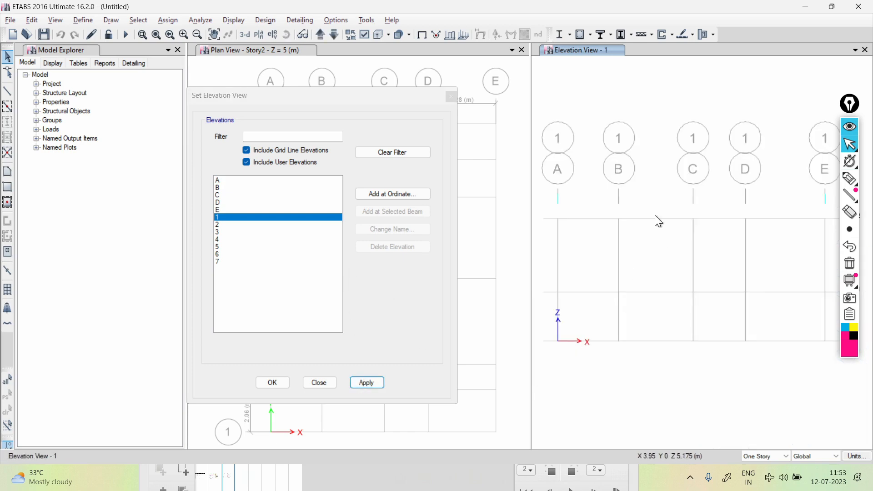
- Examine the story levels in the grid 1 elevation and return that window to the 3-D view
scroll(703, 217, "down", 5)
scroll(721, 219, "up", 5)
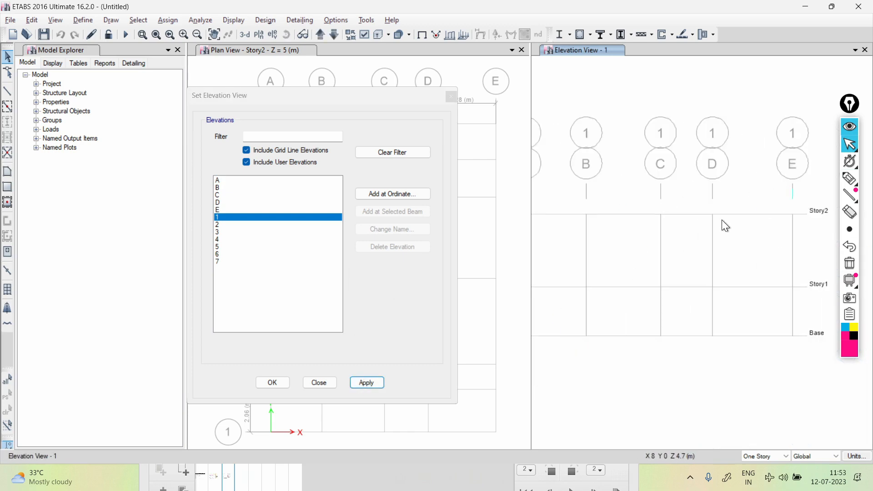
scroll(721, 219, "down", 3)
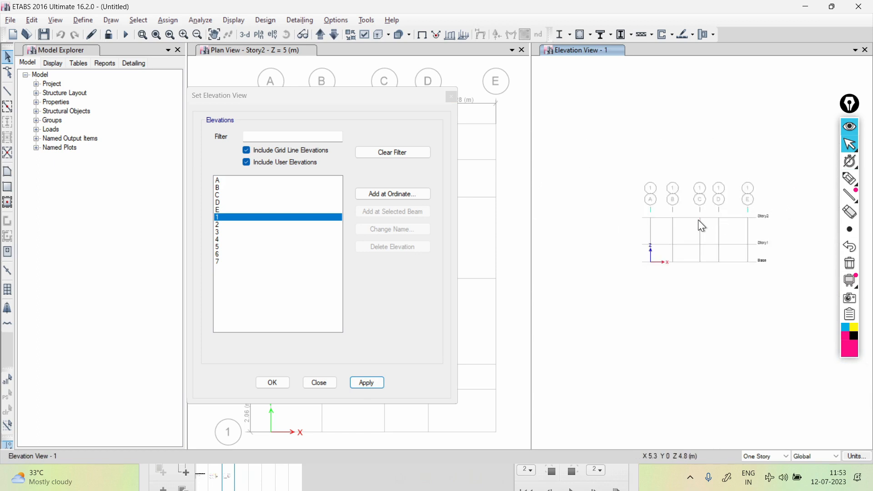
scroll(697, 220, "up", 3)
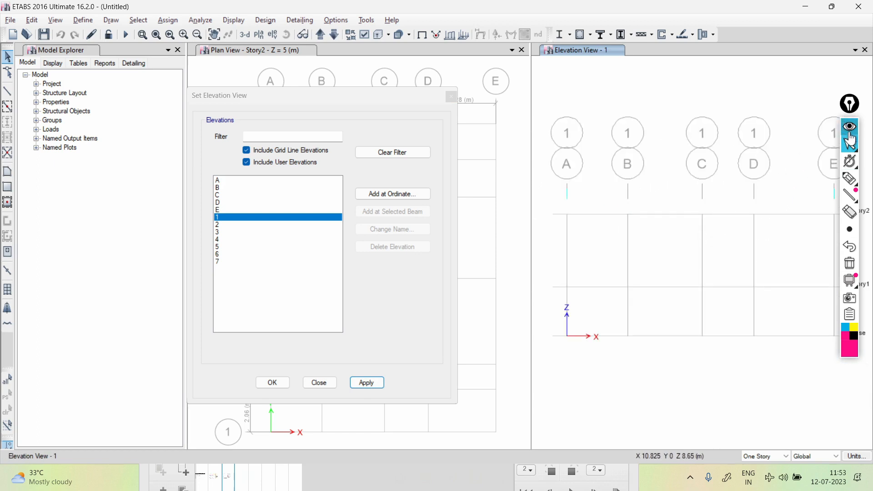
left_click(849, 105)
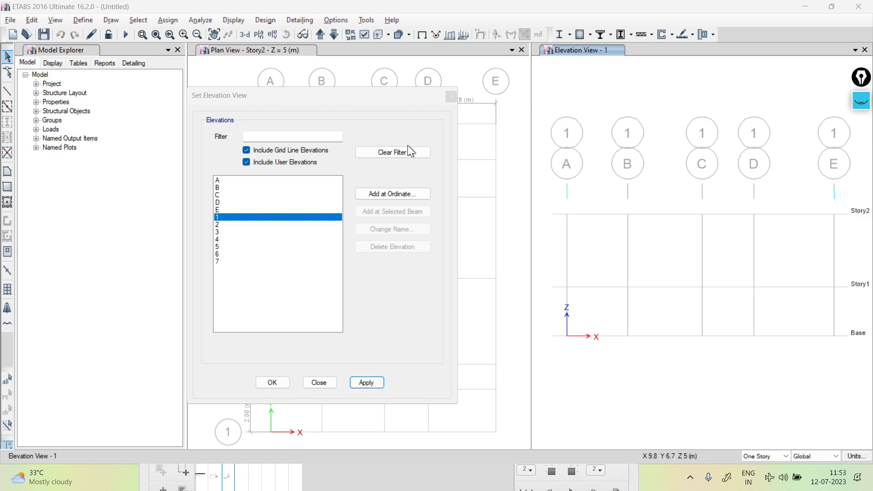
left_click(451, 97)
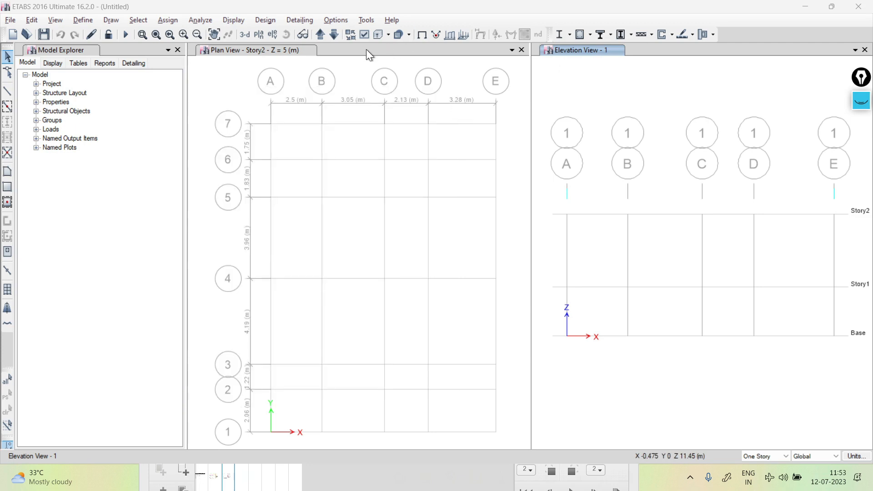
left_click(249, 35)
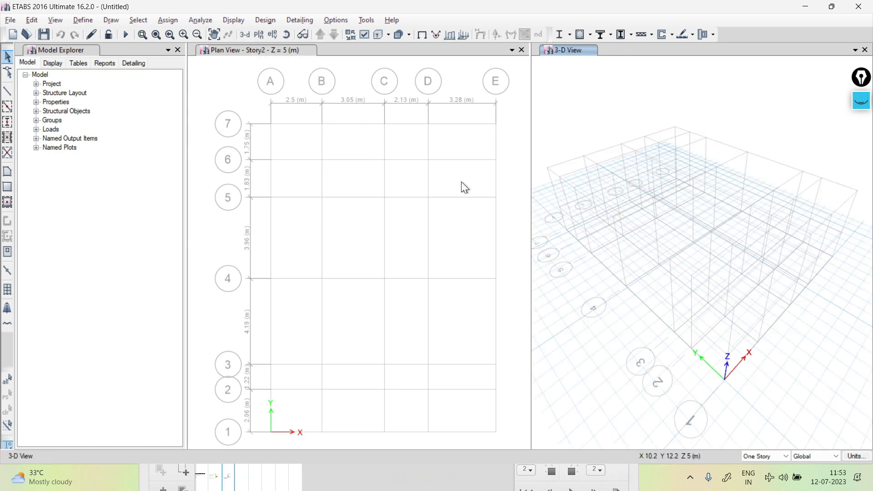
- Display the elevation along grid line 2 in an added view window and close that window
left_click(855, 49)
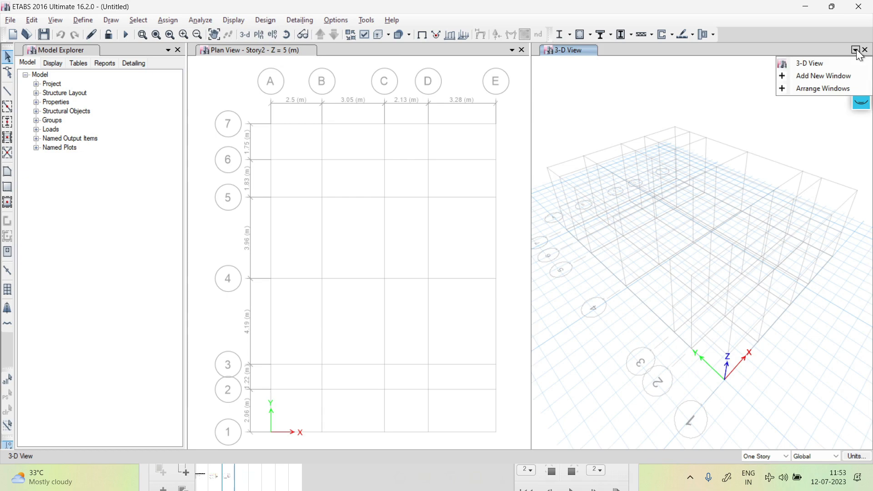
left_click(814, 76)
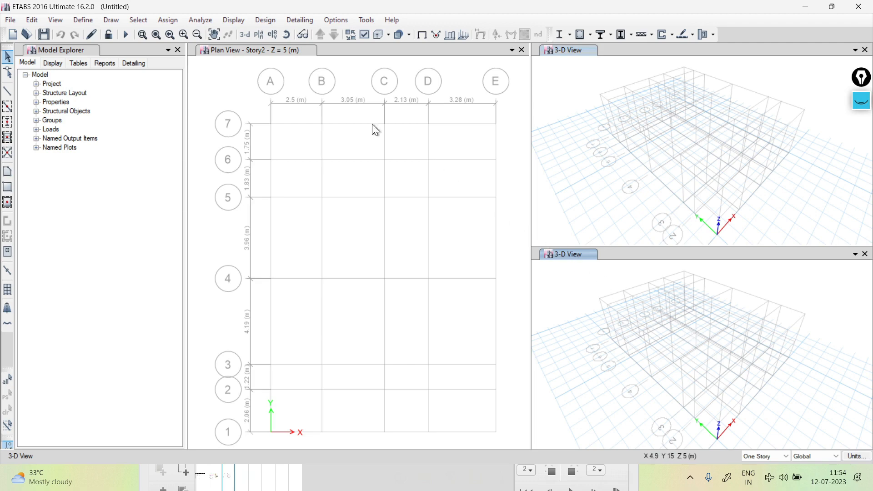
left_click(273, 37)
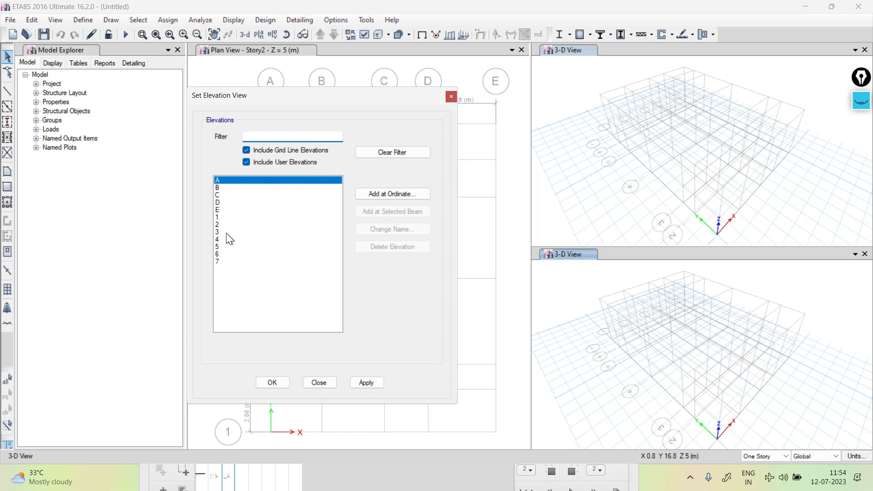
left_click(220, 222)
left_click(366, 382)
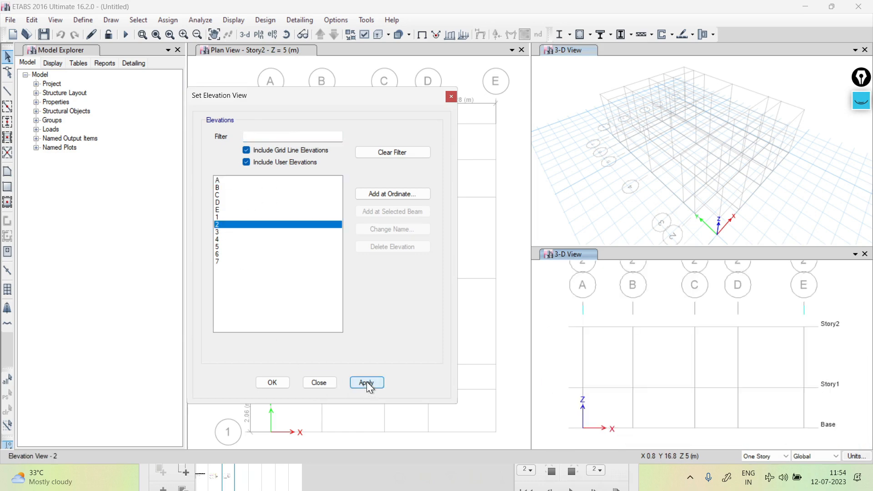
scroll(678, 294, "down", 3)
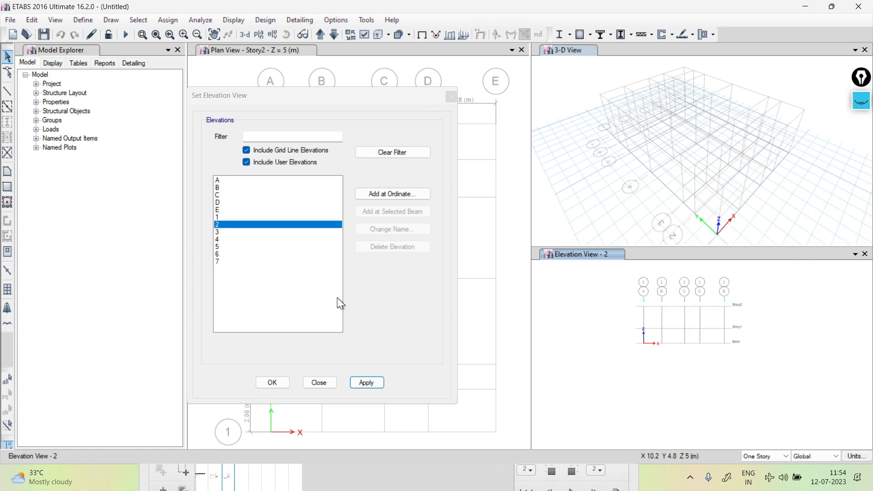
left_click(450, 97)
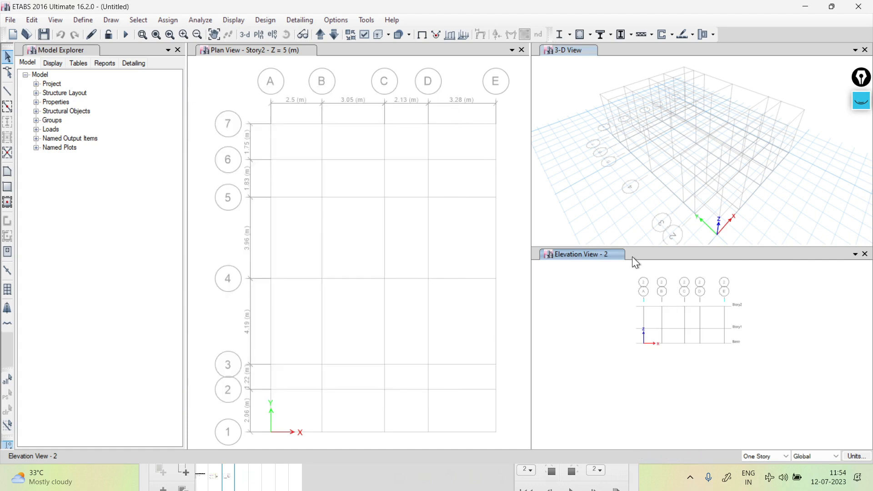
left_click(865, 254)
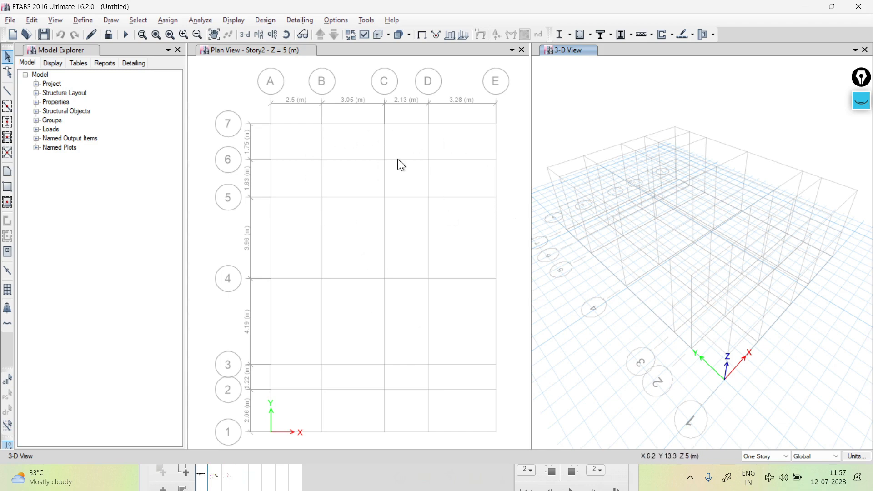
- Open the data of grid system G1 for editing and add another X grid line after E
right_click(504, 143)
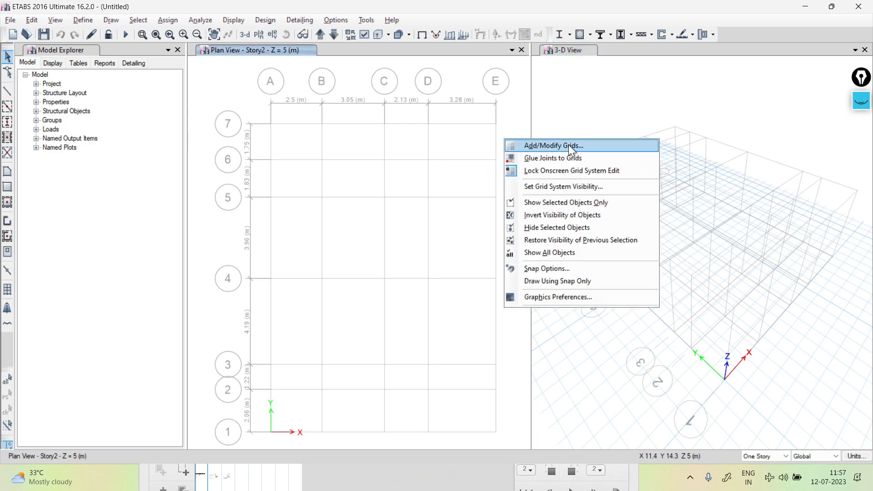
left_click(31, 20)
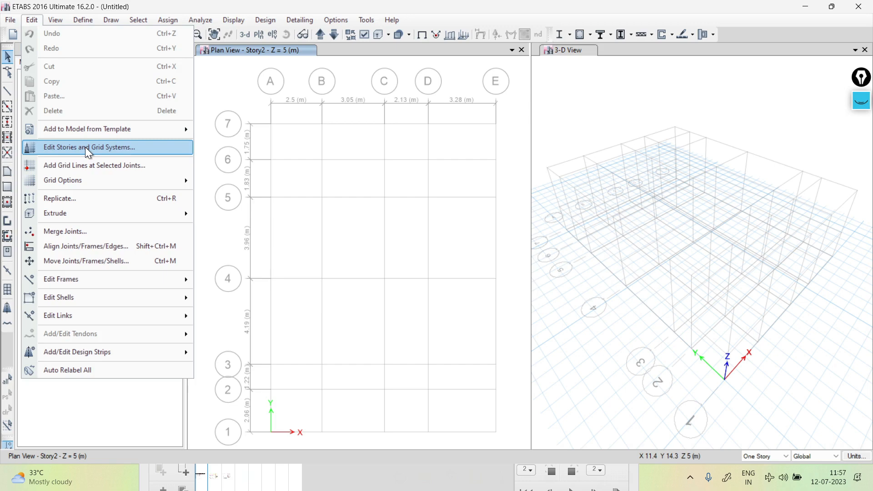
left_click(110, 148)
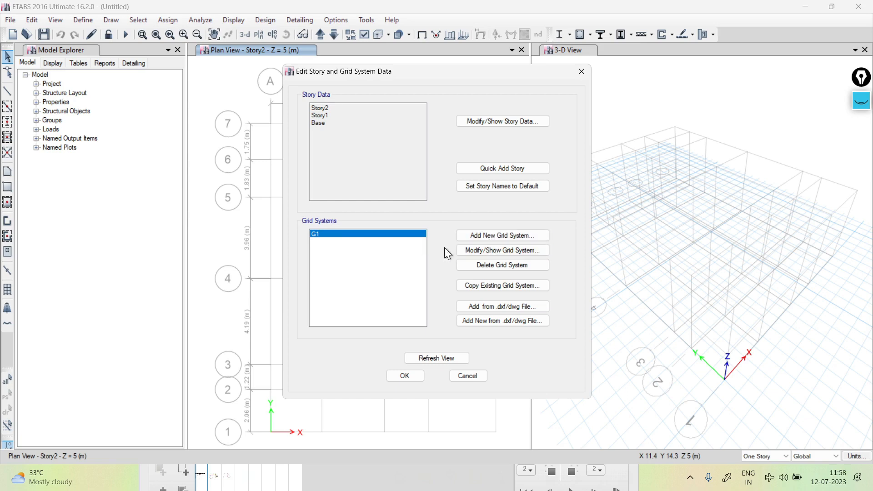
left_click(508, 256)
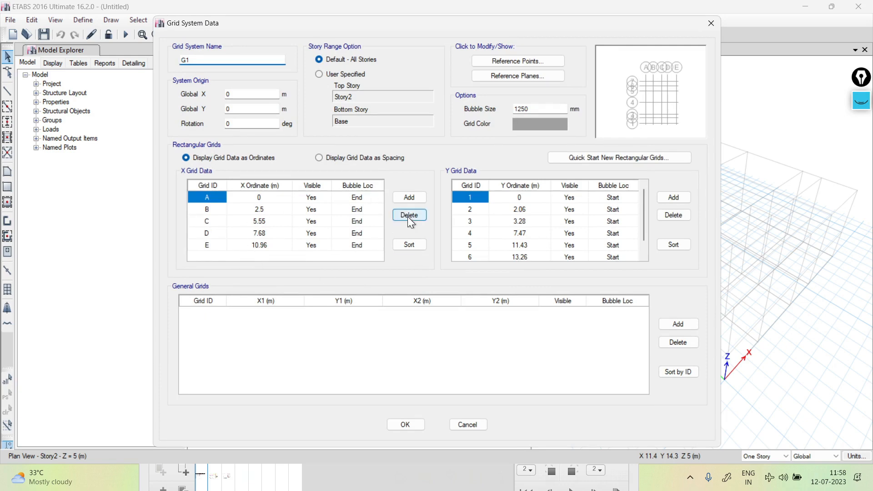
left_click(217, 211)
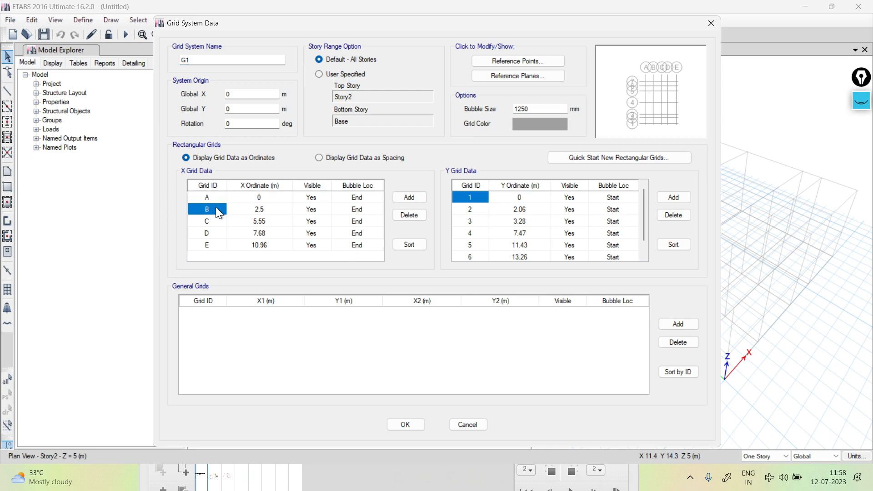
left_click(422, 197)
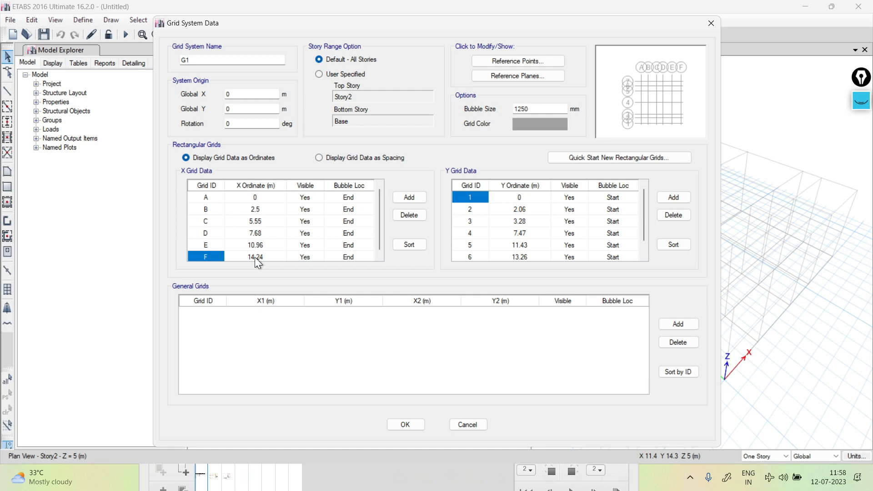
scroll(256, 258, "down", 1)
scroll(256, 252, "up", 1)
scroll(255, 254, "down", 1)
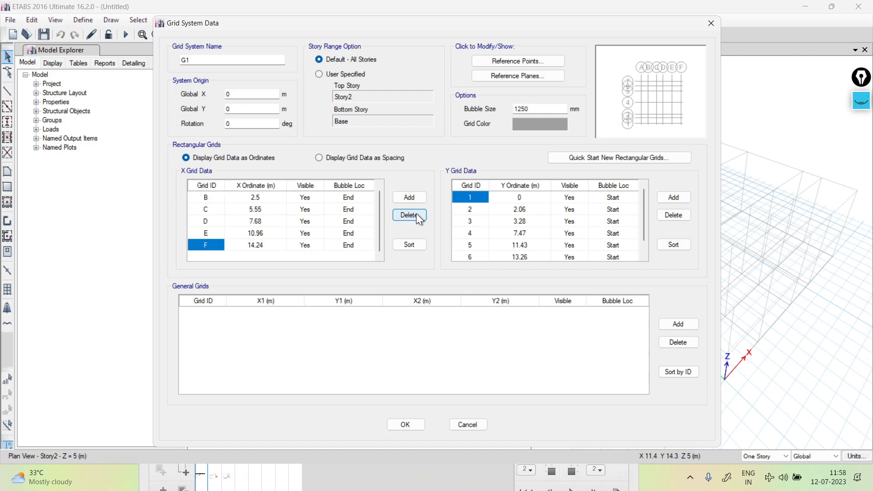
- Display the grid data as spacing, delete X grid line F, and cancel the grid system edits
left_click(320, 158)
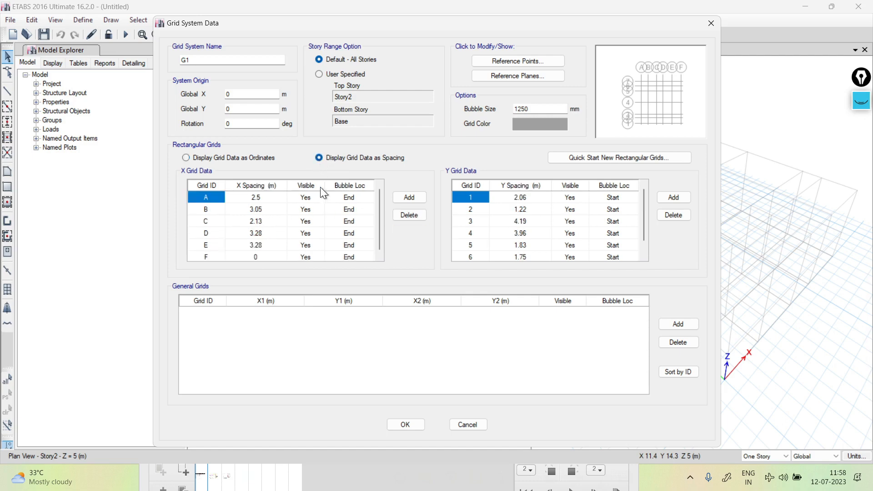
scroll(349, 223, "down", 1)
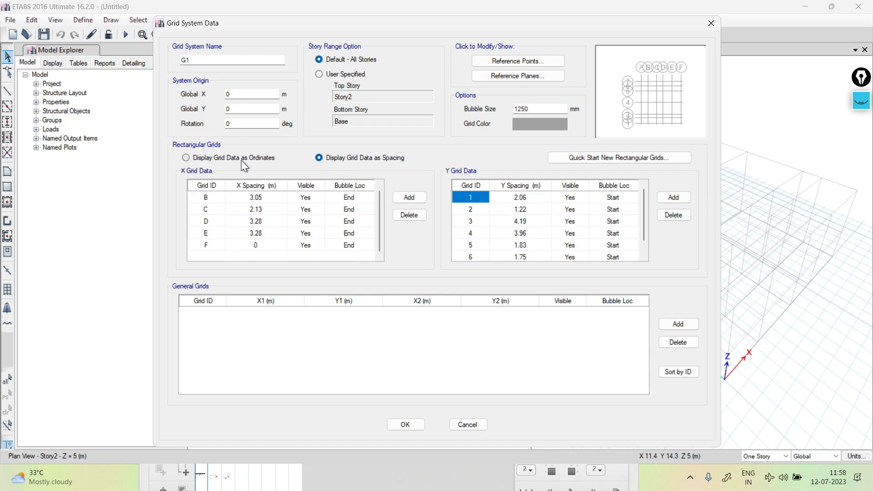
left_click(264, 234)
left_click(263, 246)
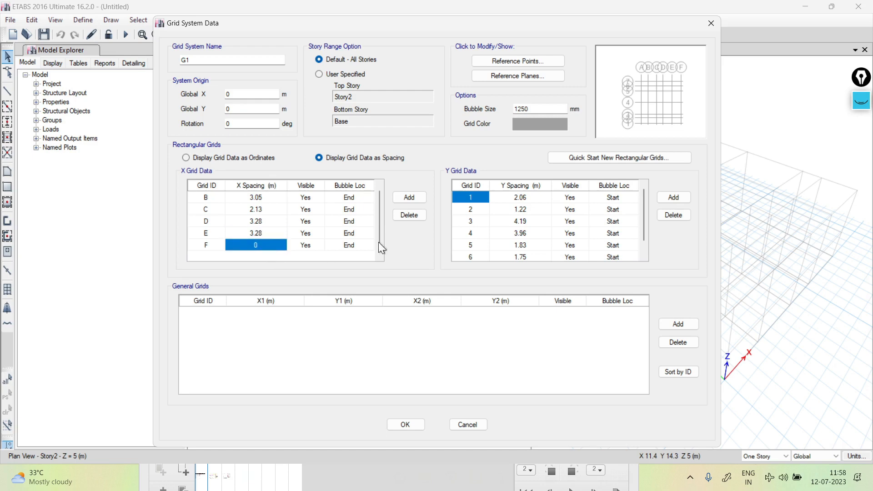
left_click(411, 214)
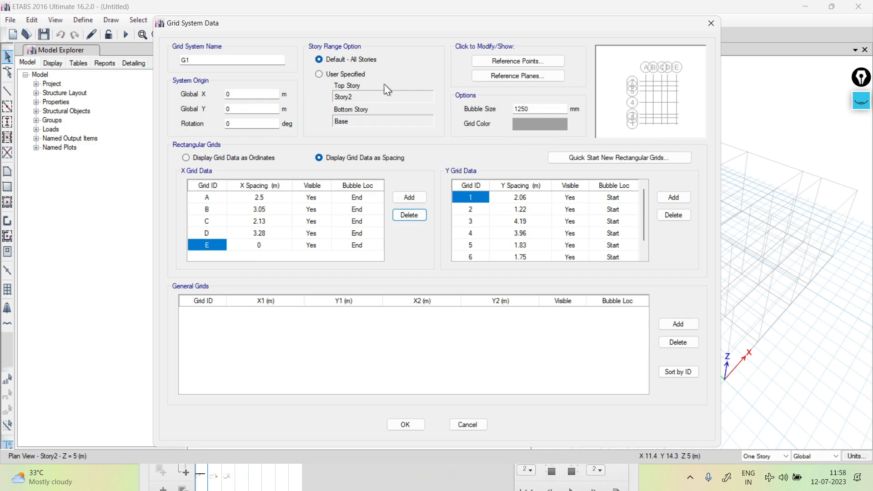
left_click(481, 426)
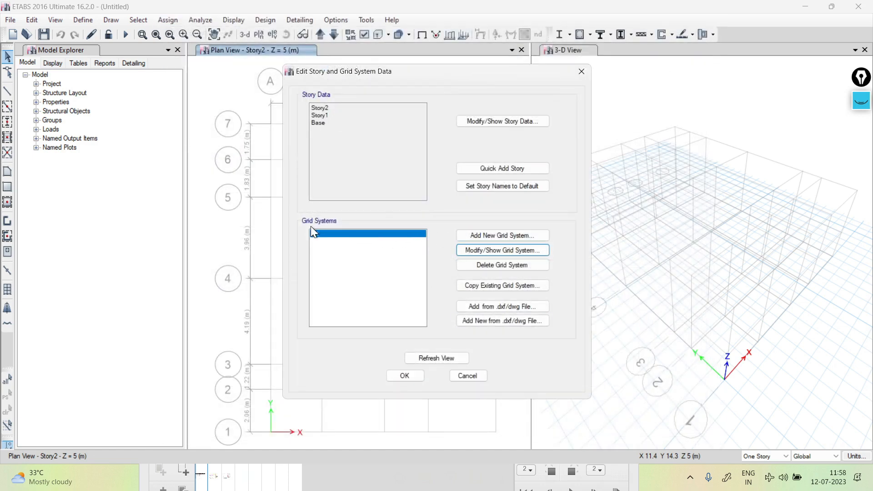
- Examine the editable story names in the story data table and close the story and grid system settings without changes
left_click(486, 122)
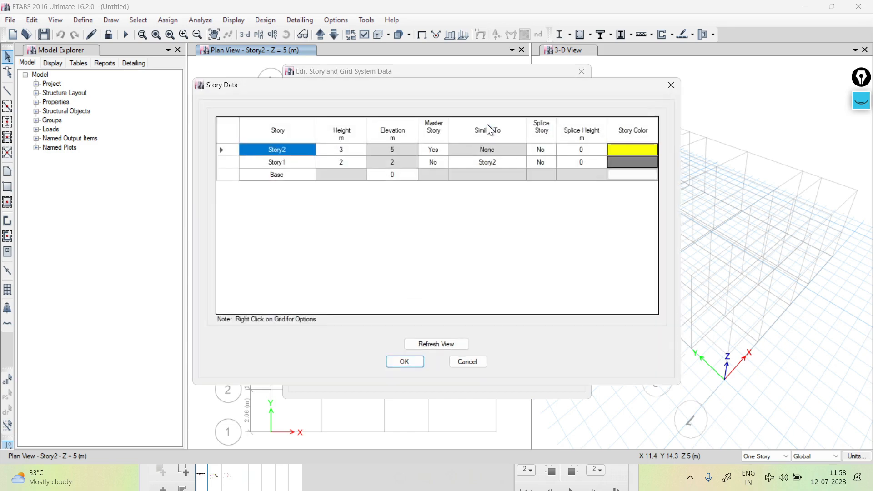
double_click(287, 163)
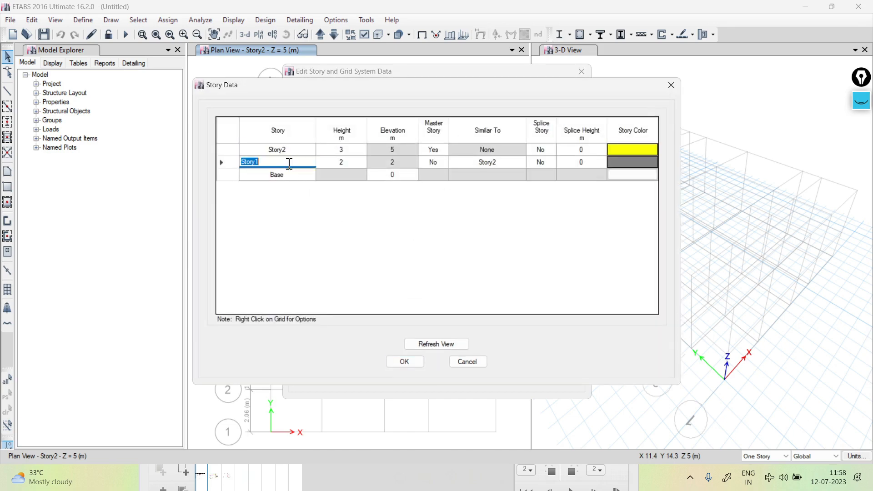
left_click(292, 177)
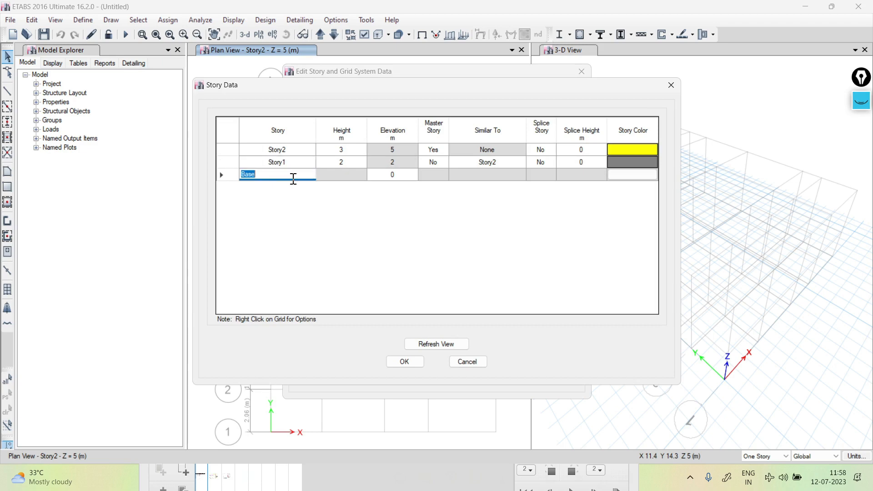
left_click(287, 163)
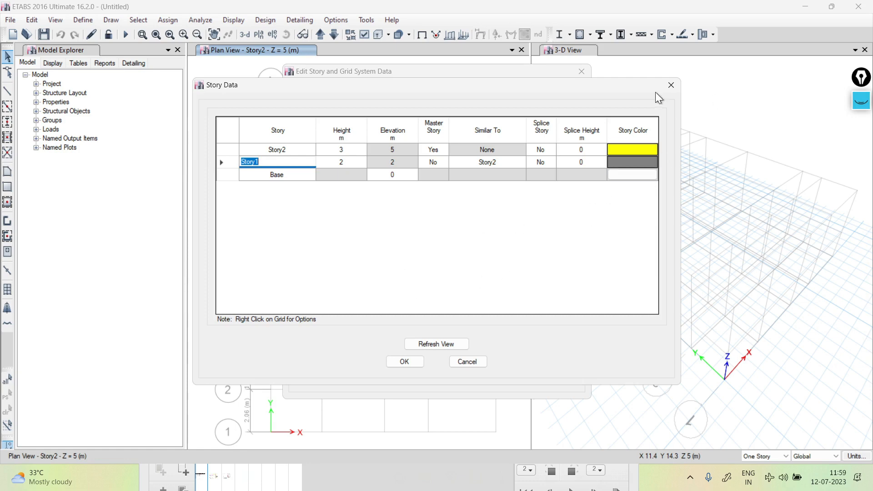
left_click(671, 85)
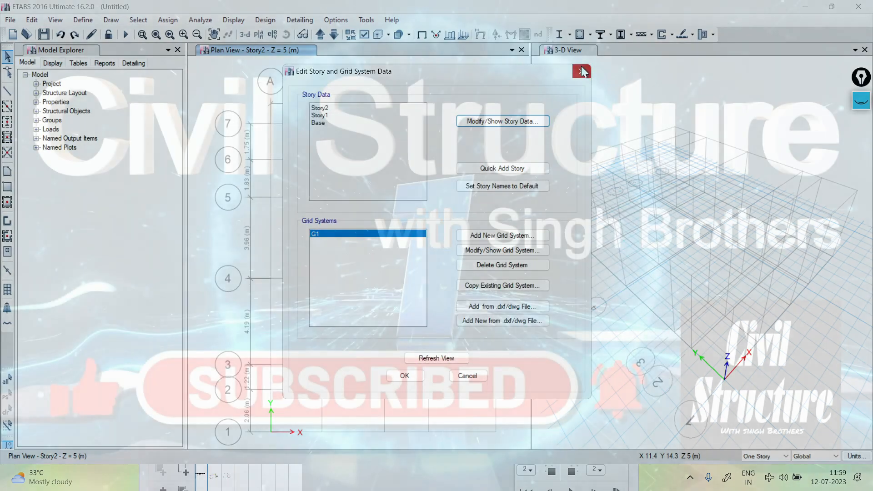
left_click(581, 68)
left_click(79, 21)
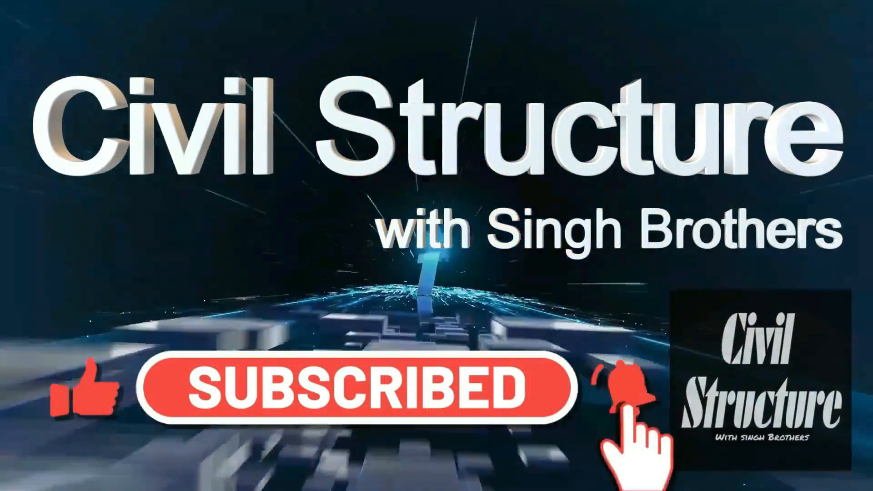